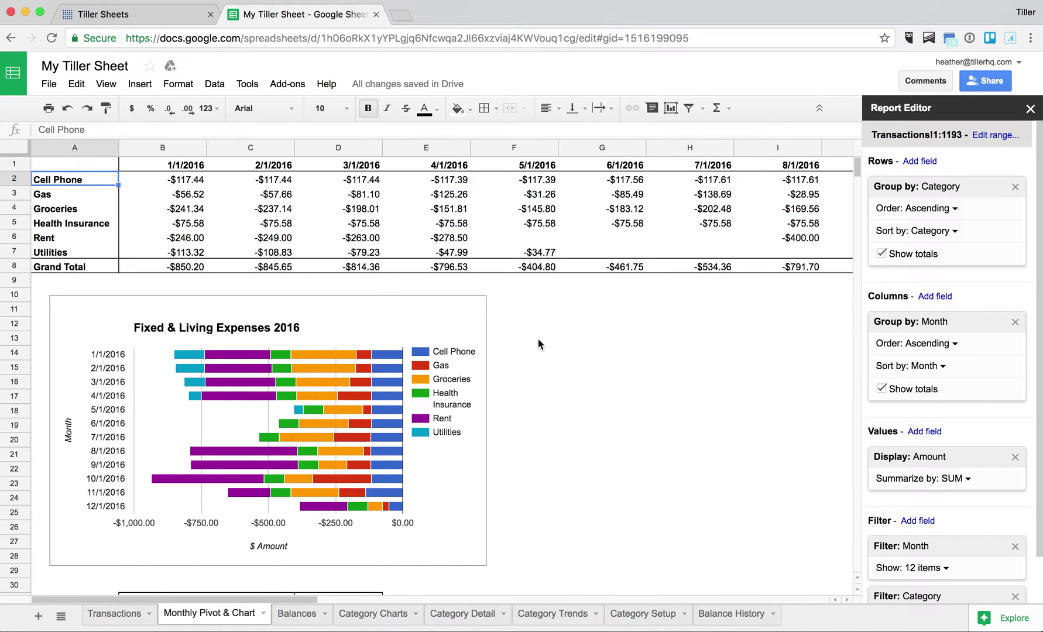
Step: Create a new pivot table from all rows of the Transactions sheet
left_click(62, 310)
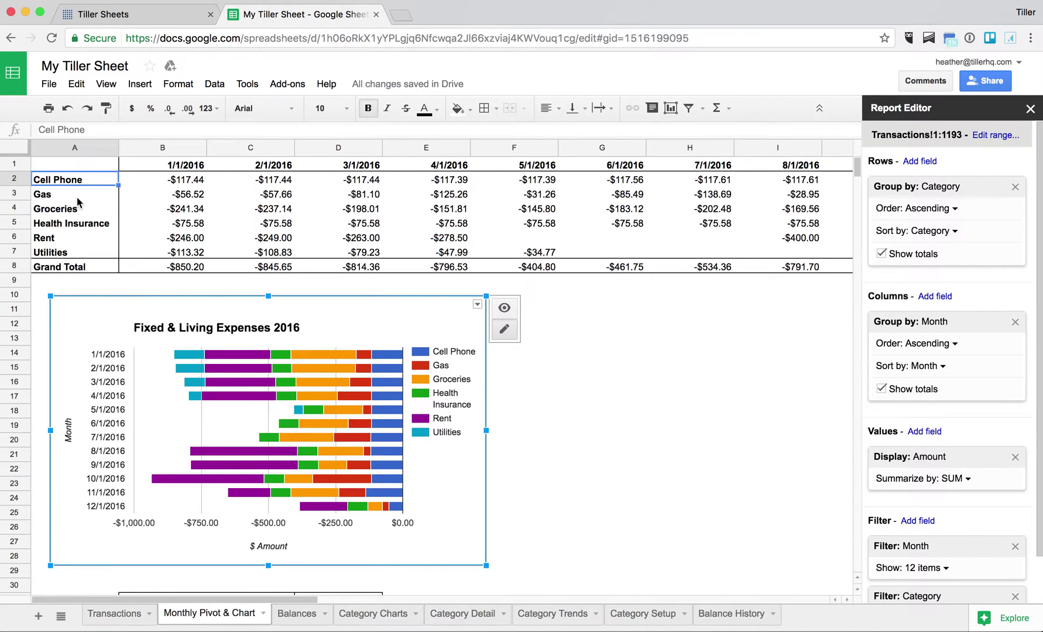
left_click(98, 320)
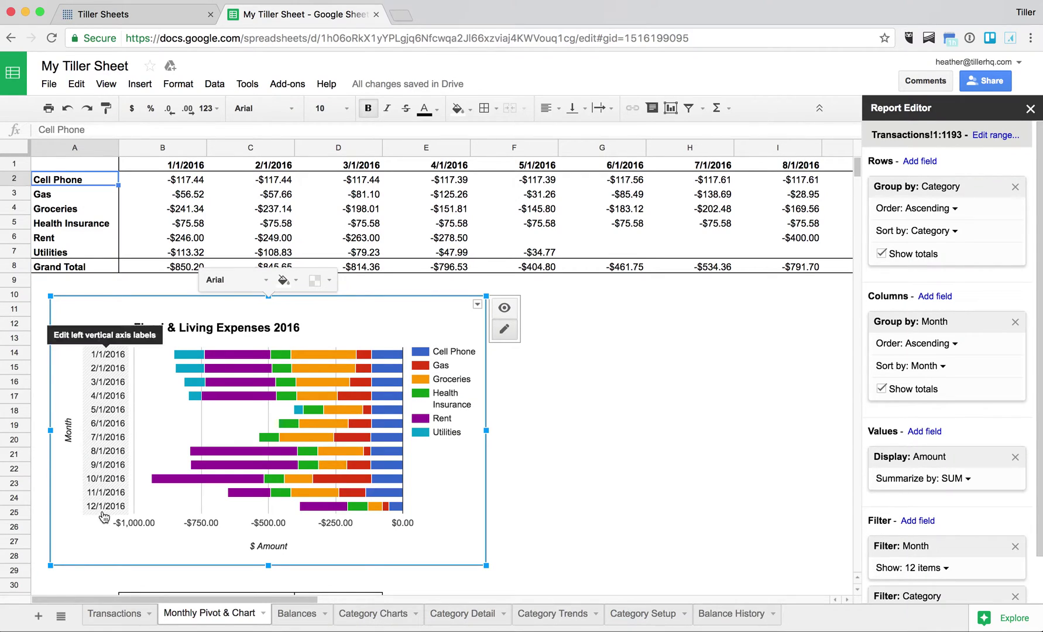
left_click(109, 620)
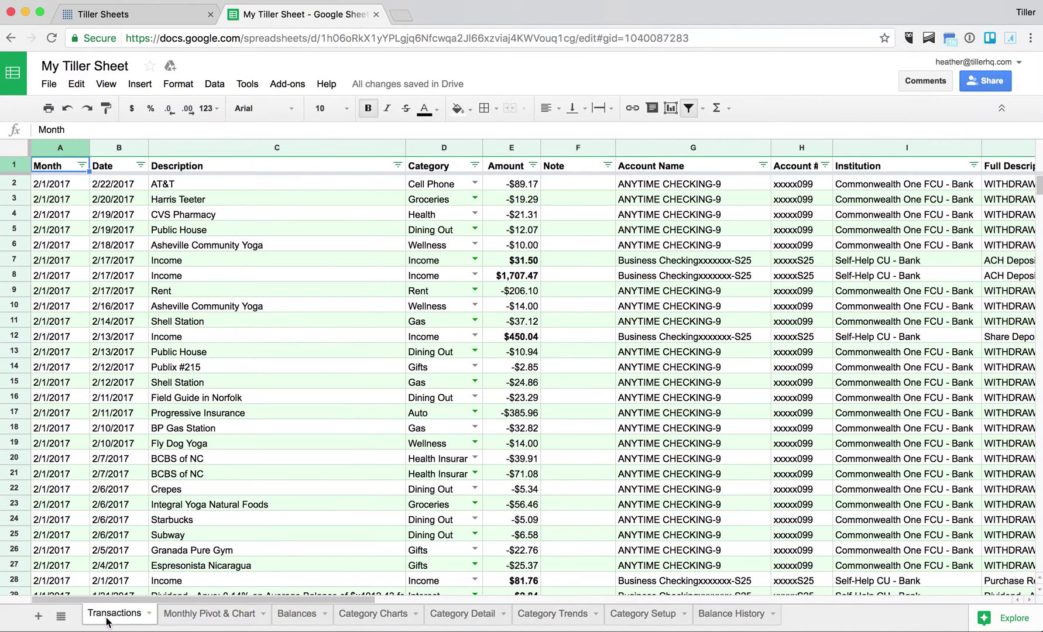
left_click(21, 150)
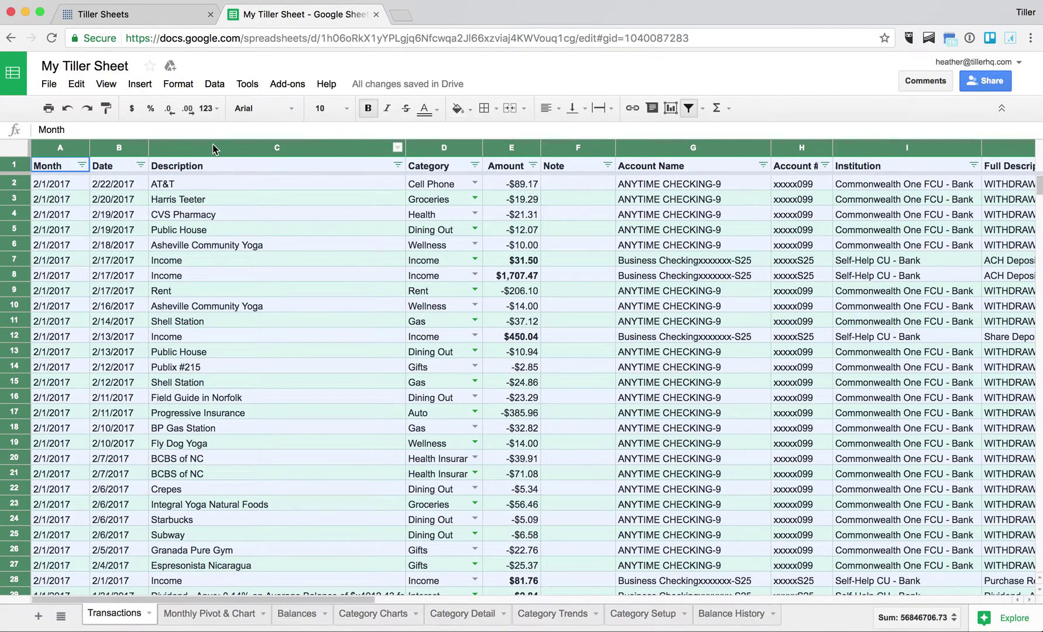
left_click(215, 86)
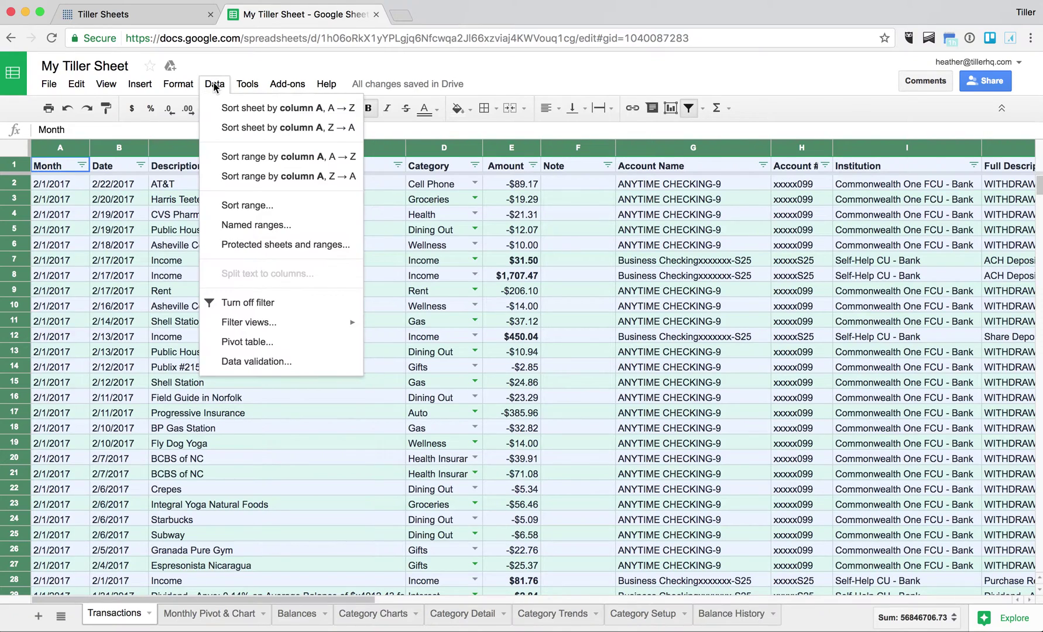
left_click(240, 345)
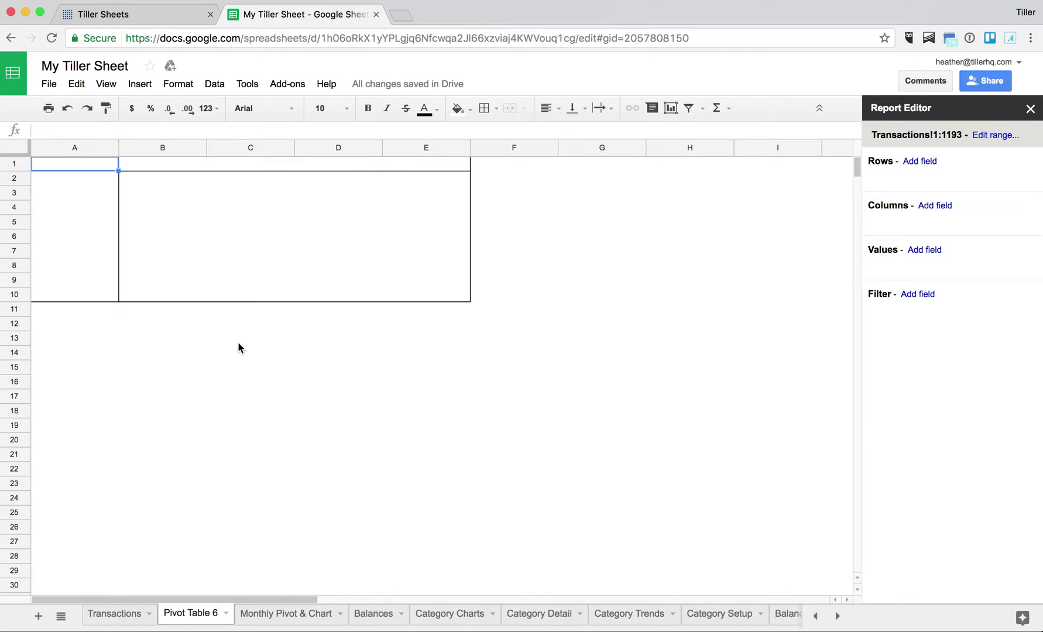
Step: Set the pivot to Category rows, Month columns and SUM of Amount values
left_click(929, 168)
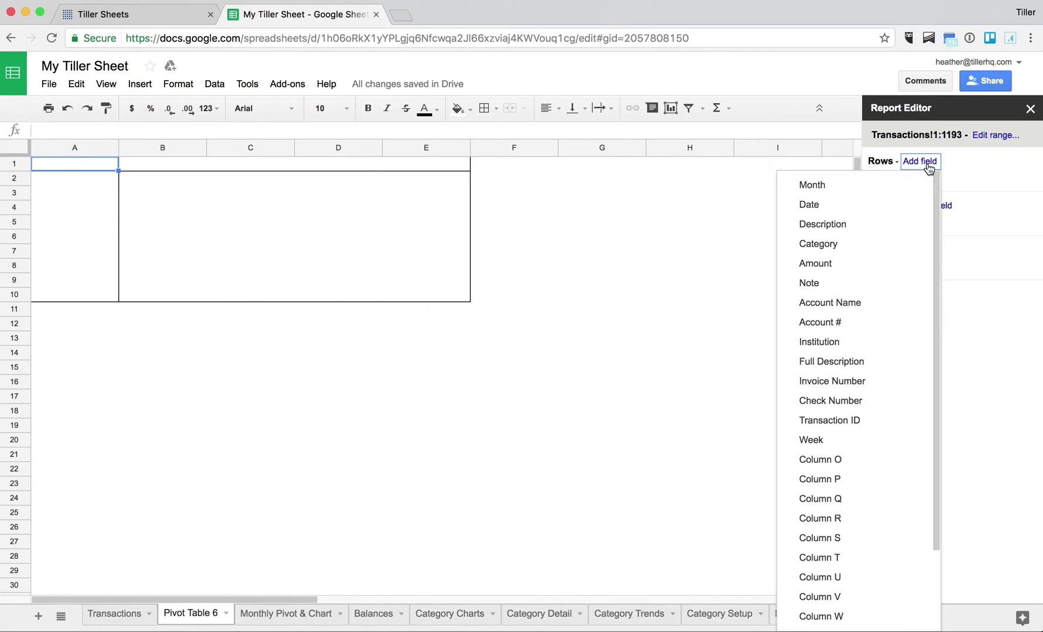
left_click(844, 243)
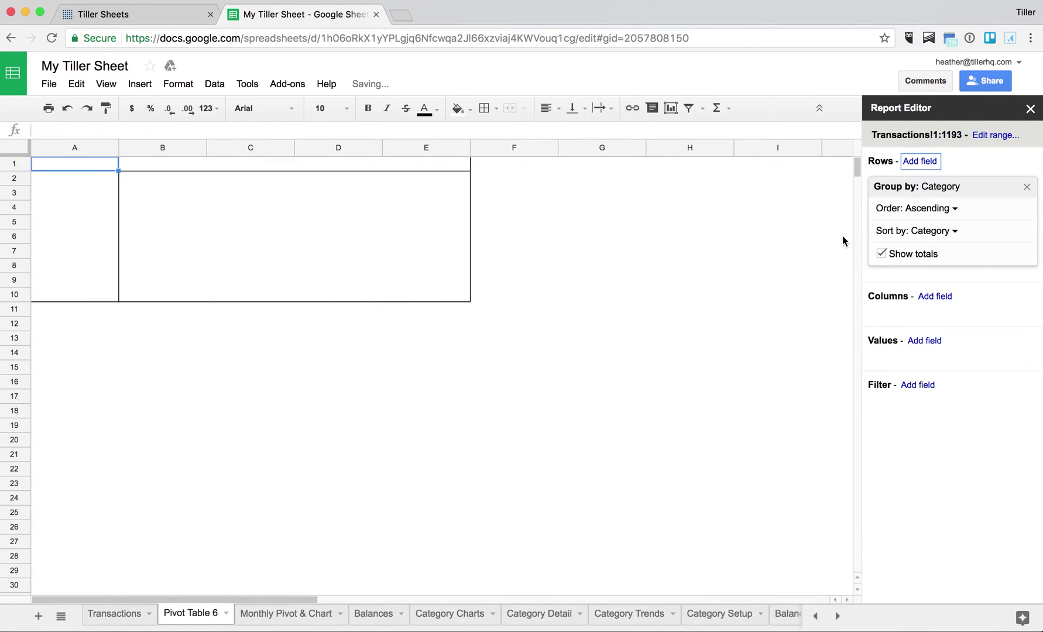
left_click(931, 297)
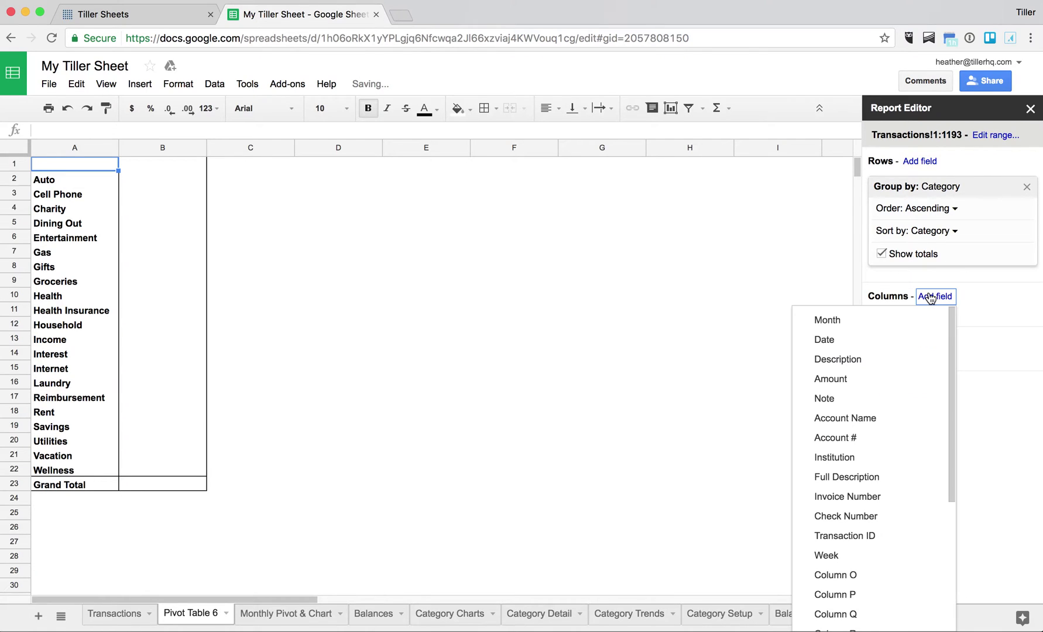
left_click(865, 325)
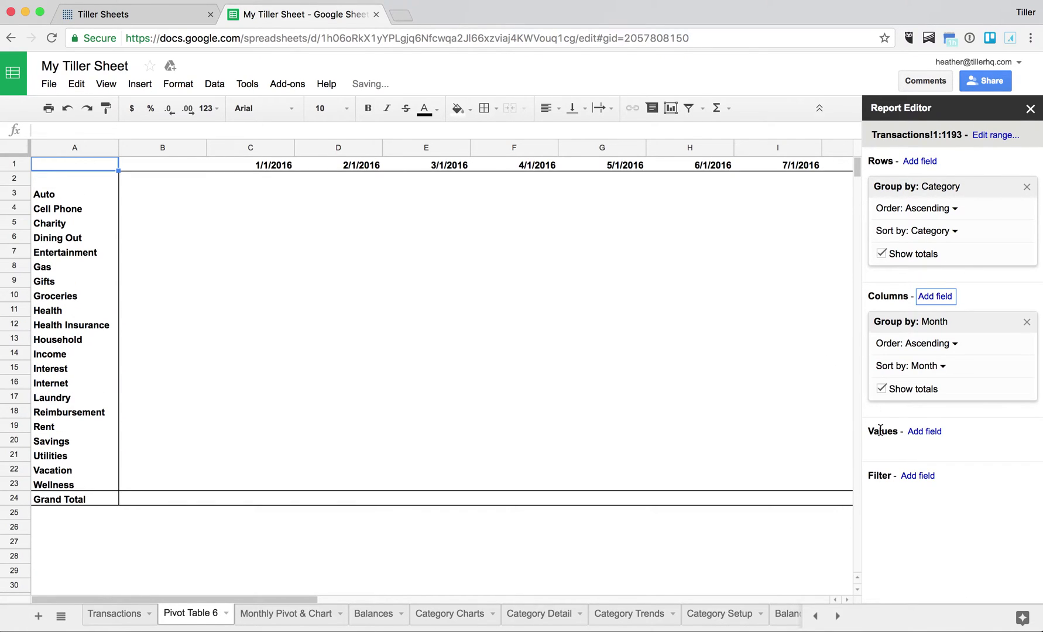
left_click(923, 434)
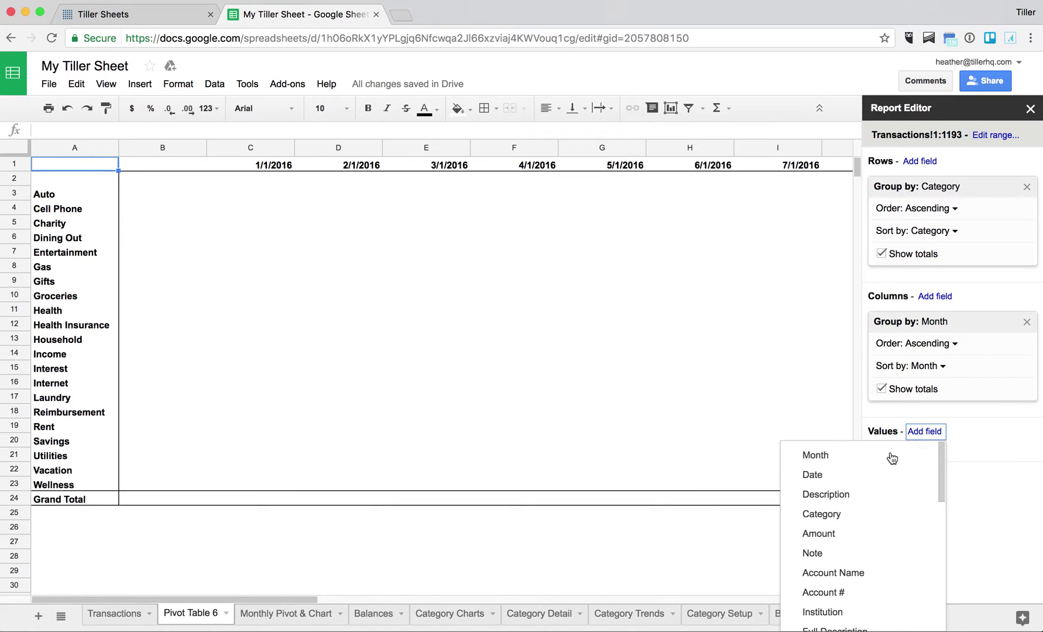
left_click(837, 533)
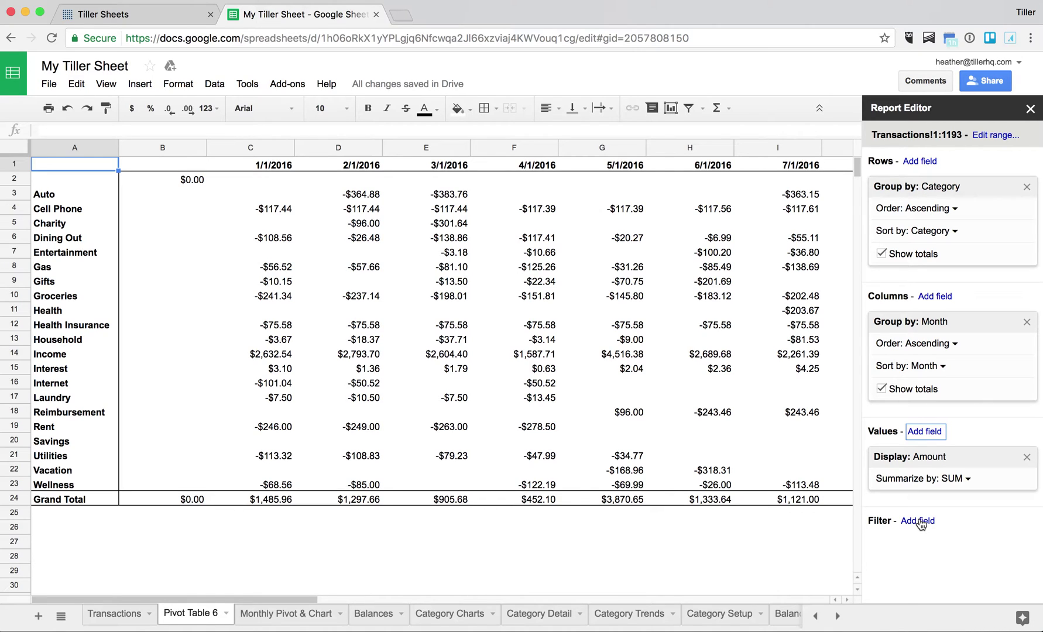
left_click(920, 523)
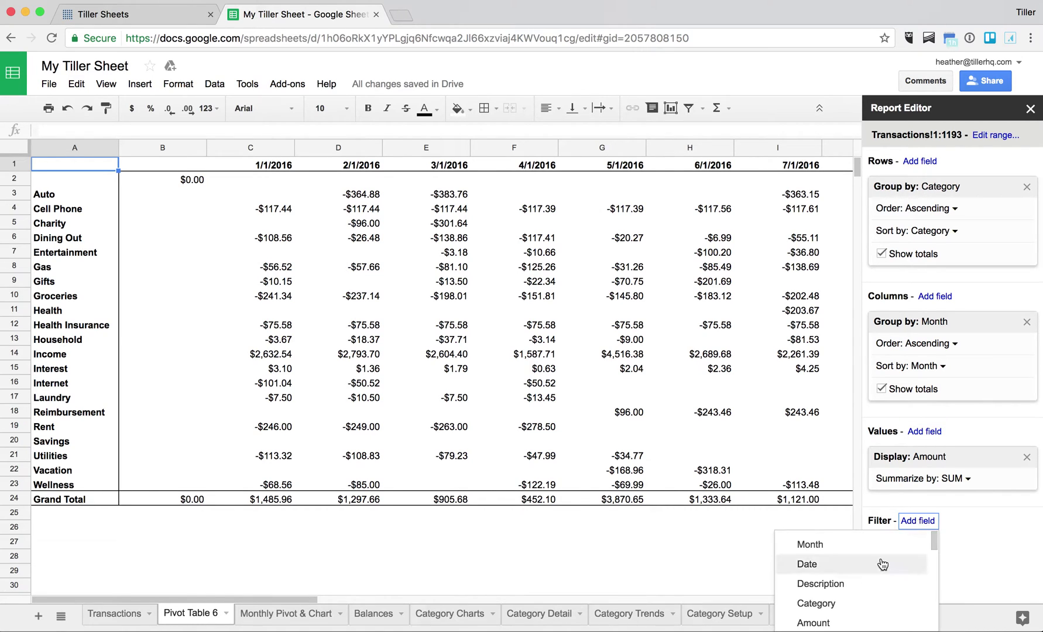
Step: Add a Category filter to the pivot and clear all its selected items
left_click(825, 600)
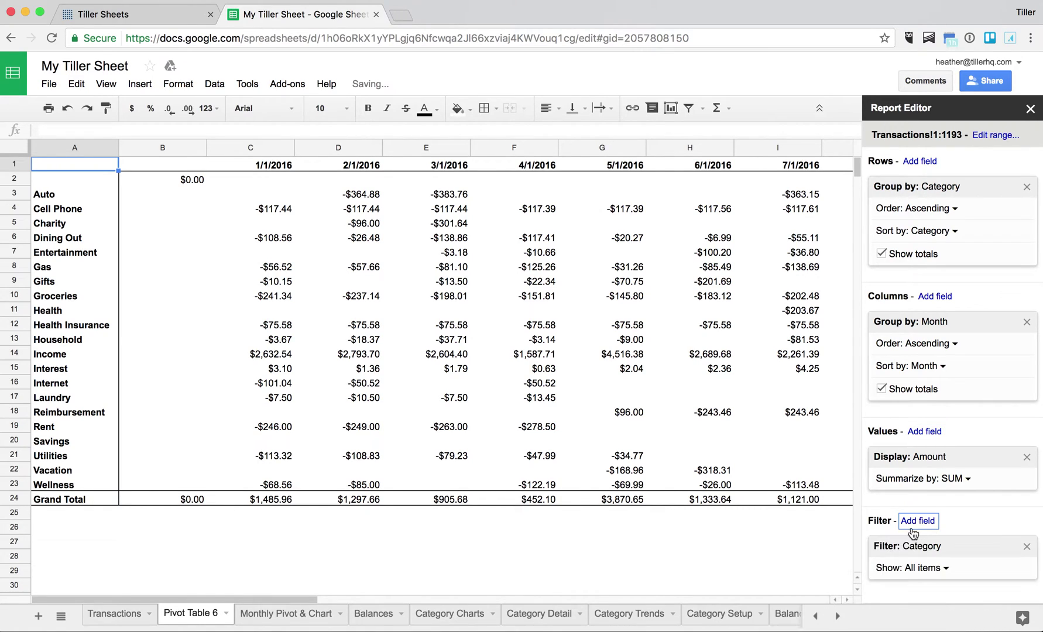
left_click(922, 570)
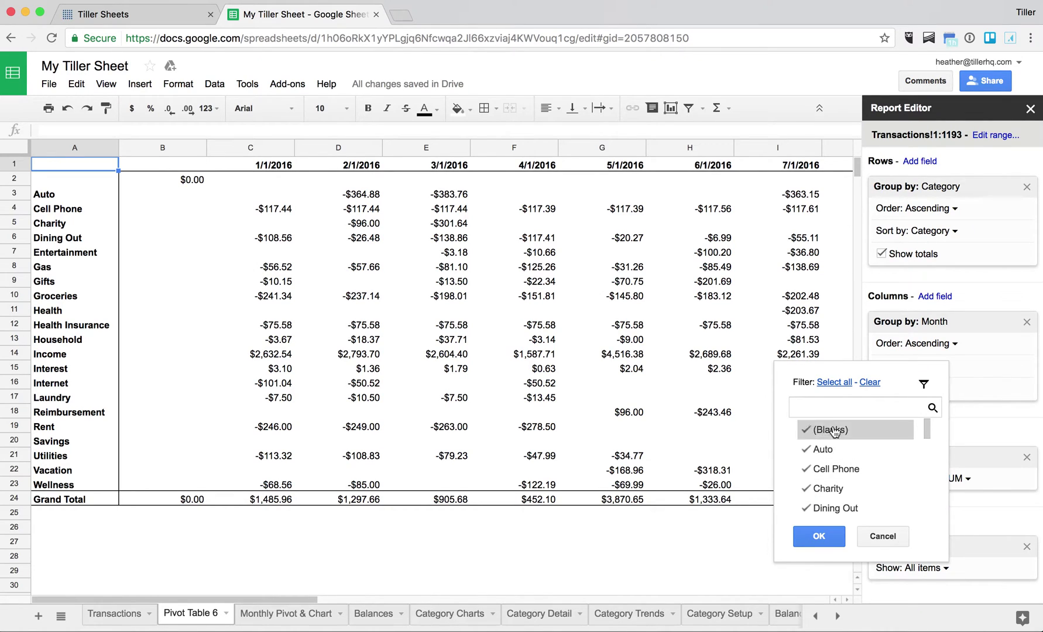
left_click(870, 384)
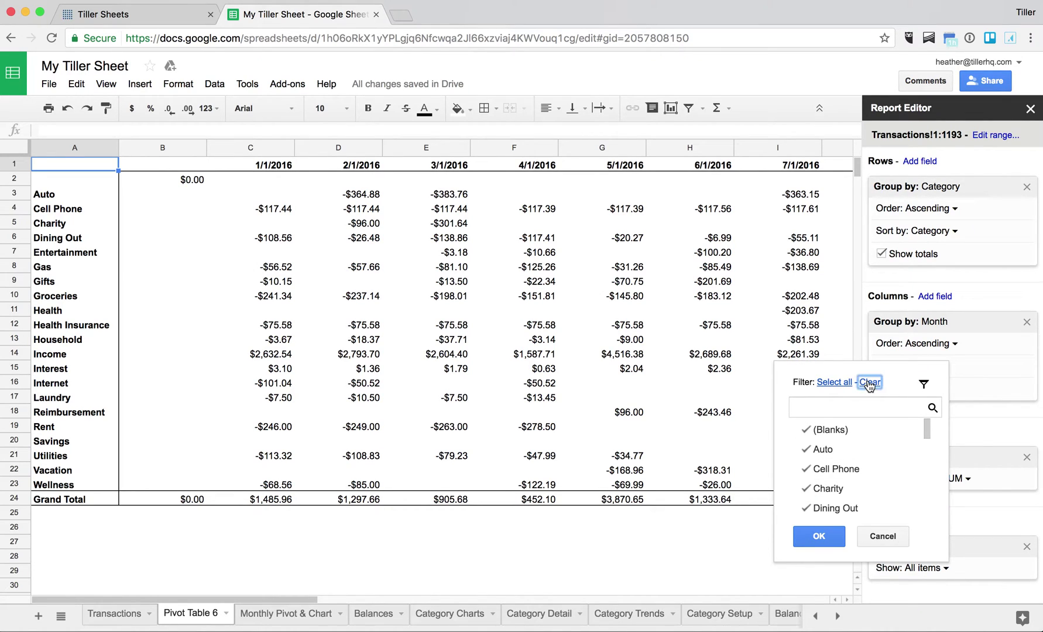
Step: Tick Cell Phone, Gas, Groceries, Health Insurance, Rent and Utilities, then apply the filter
left_click(849, 471)
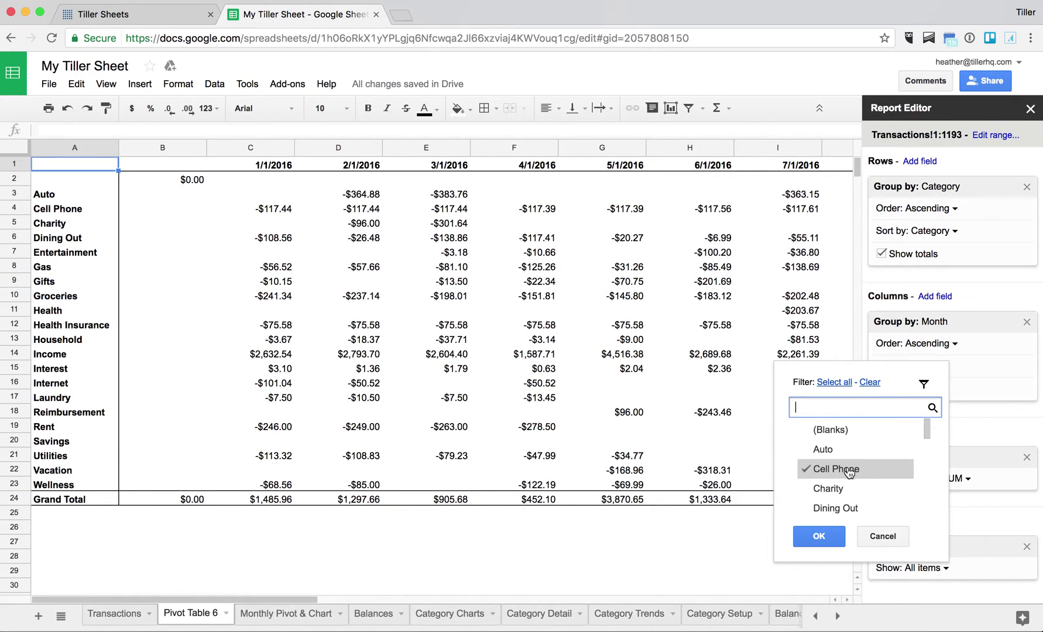
scroll(849, 473, "down", 3)
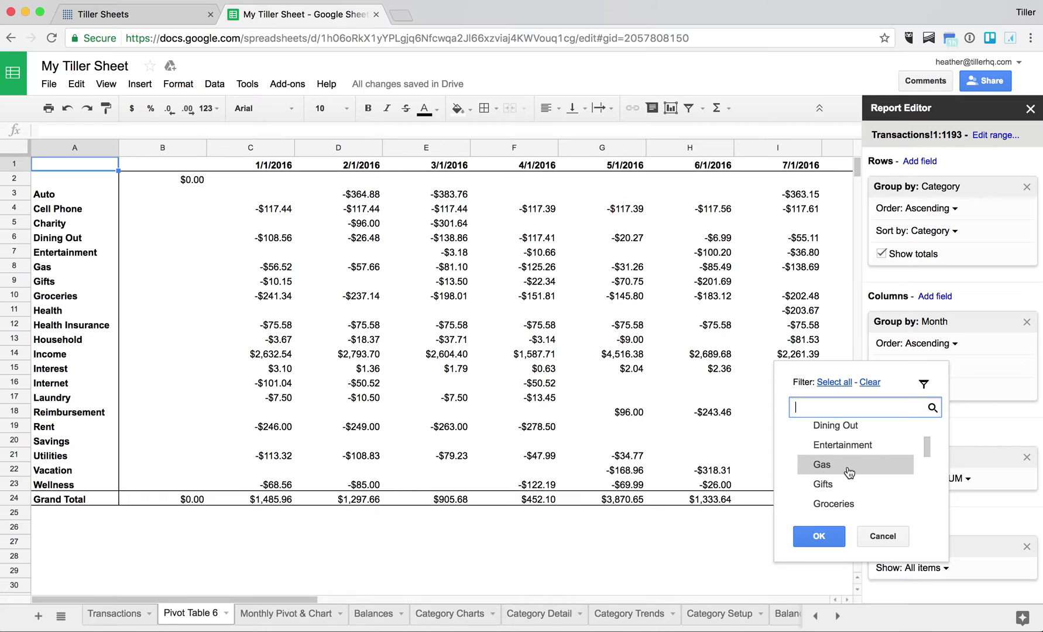
left_click(849, 468)
scroll(849, 472, "down", 2)
left_click(849, 472)
scroll(849, 473, "down", 2)
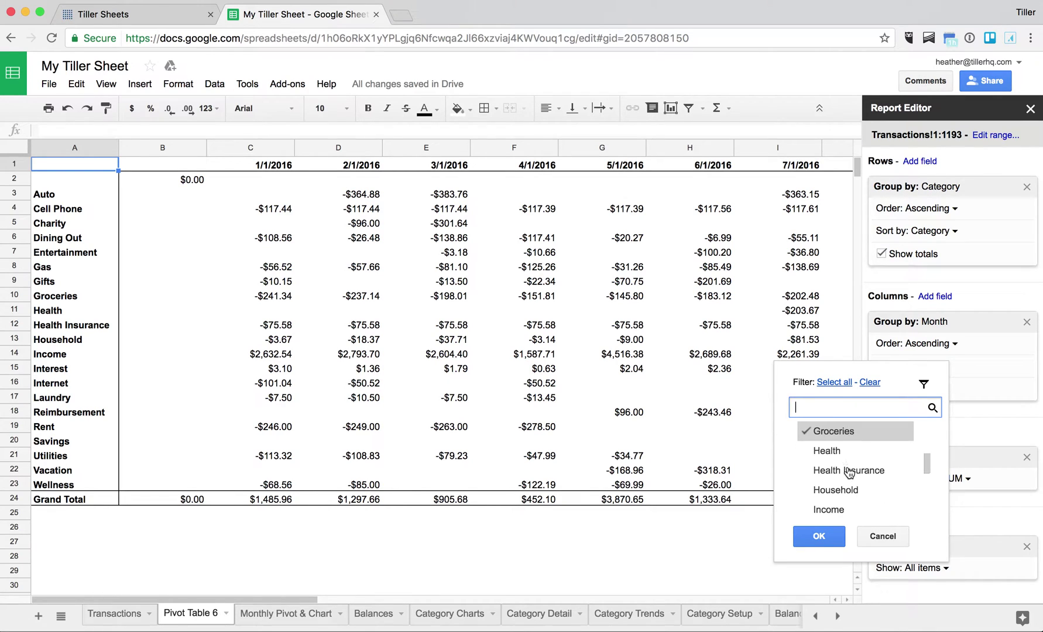
left_click(849, 472)
scroll(849, 474, "down", 2)
scroll(848, 475, "down", 3)
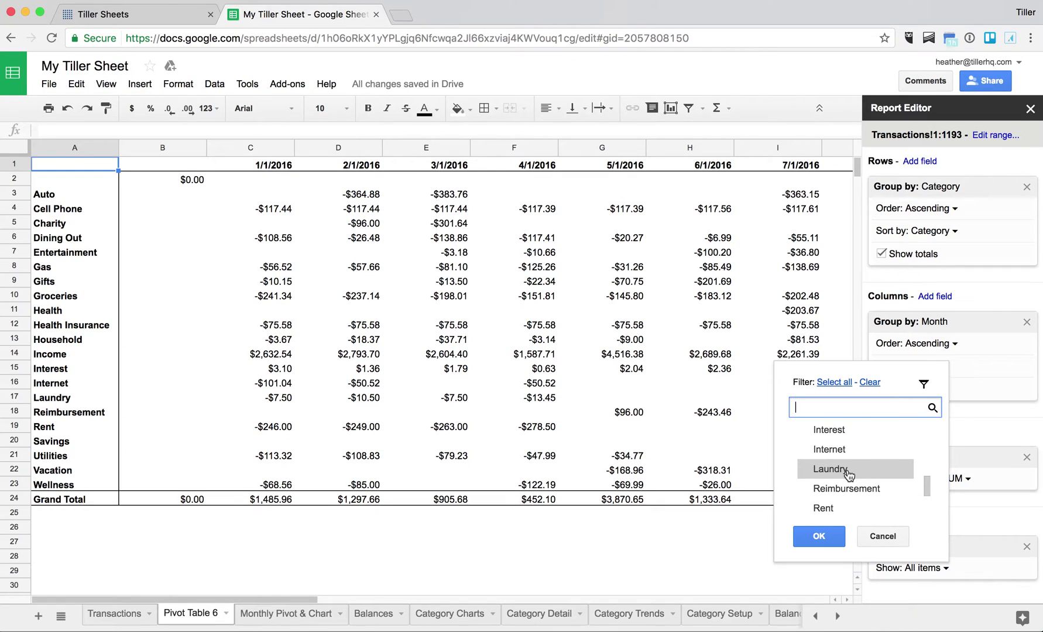
scroll(849, 475, "down", 2)
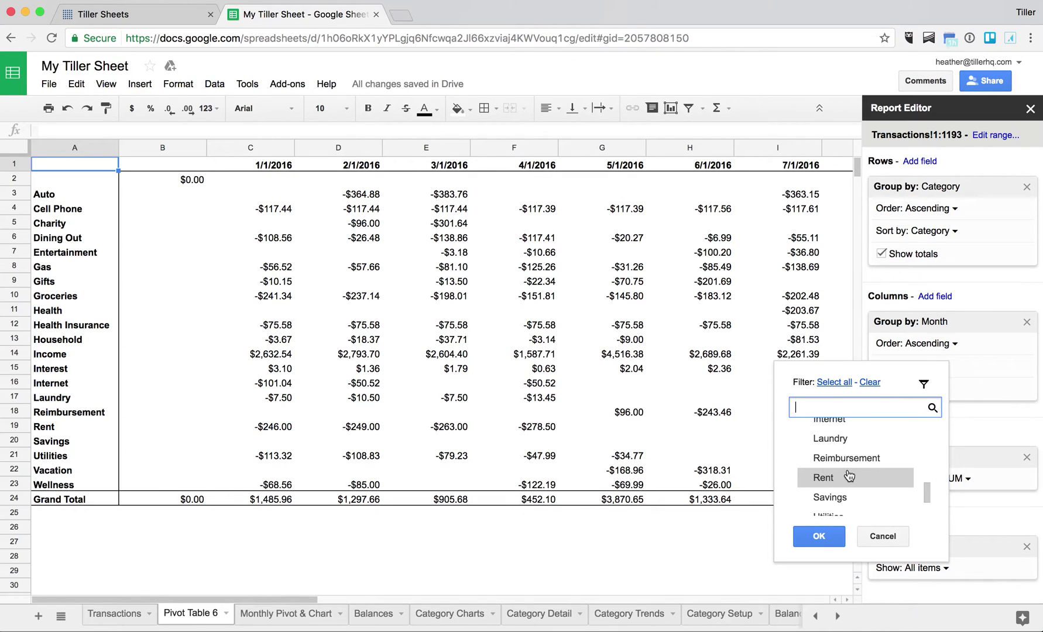
left_click(848, 476)
scroll(849, 475, "down", 3)
left_click(849, 475)
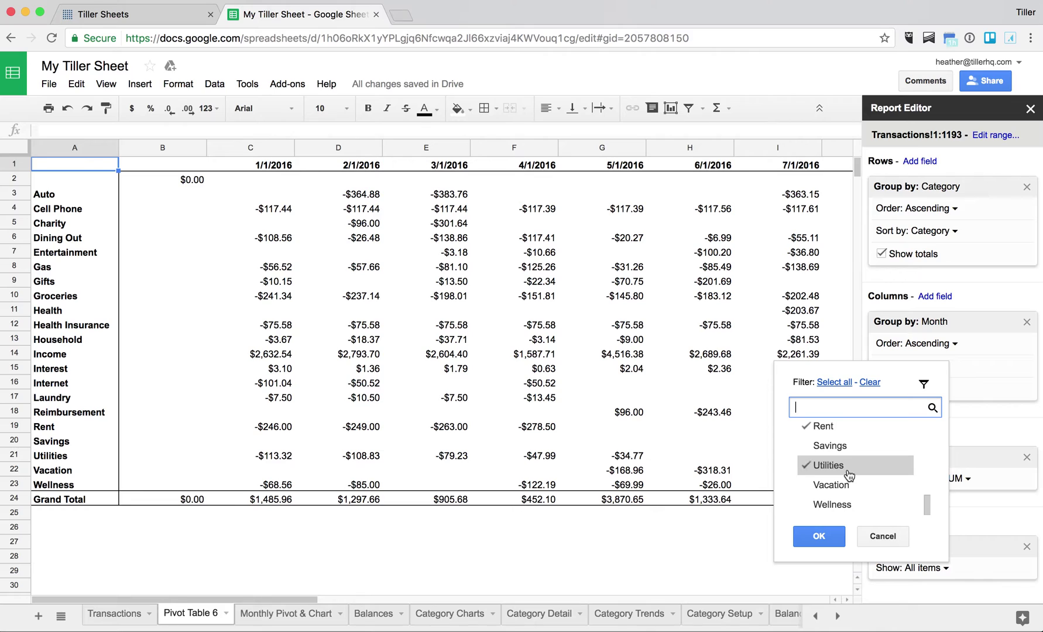
left_click(822, 536)
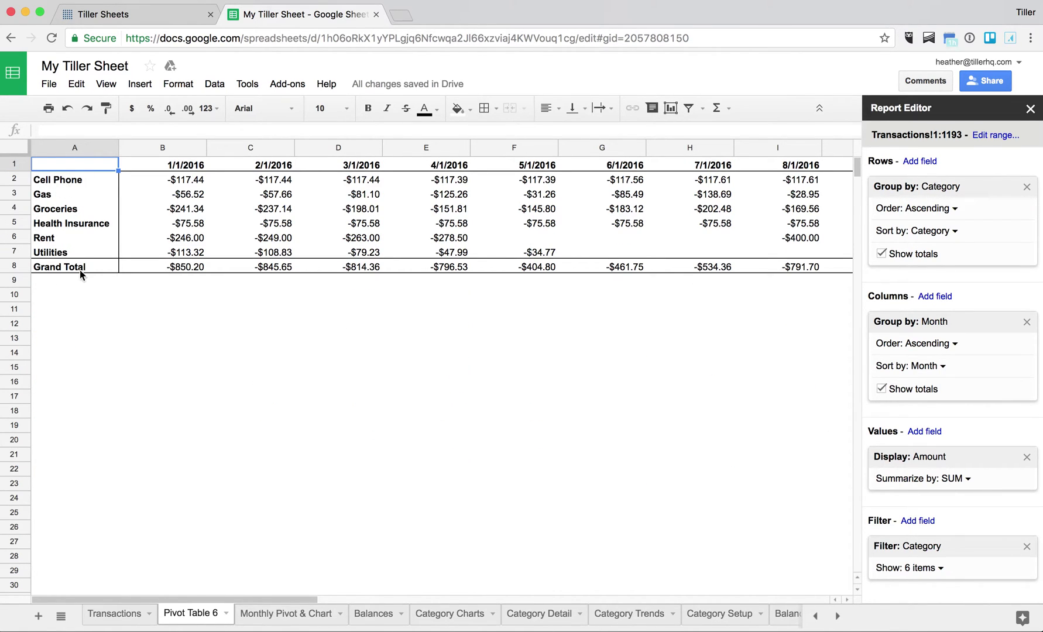
Step: Add a Month filter that keeps only the months matching '2016'
left_click(918, 522)
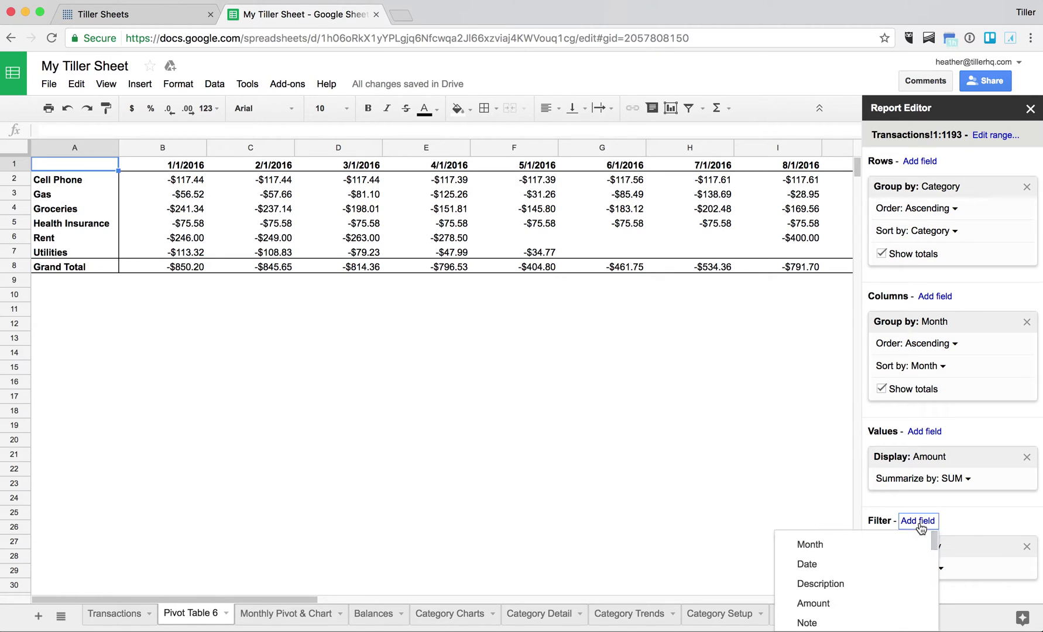
left_click(819, 544)
scroll(984, 491, "down", 1)
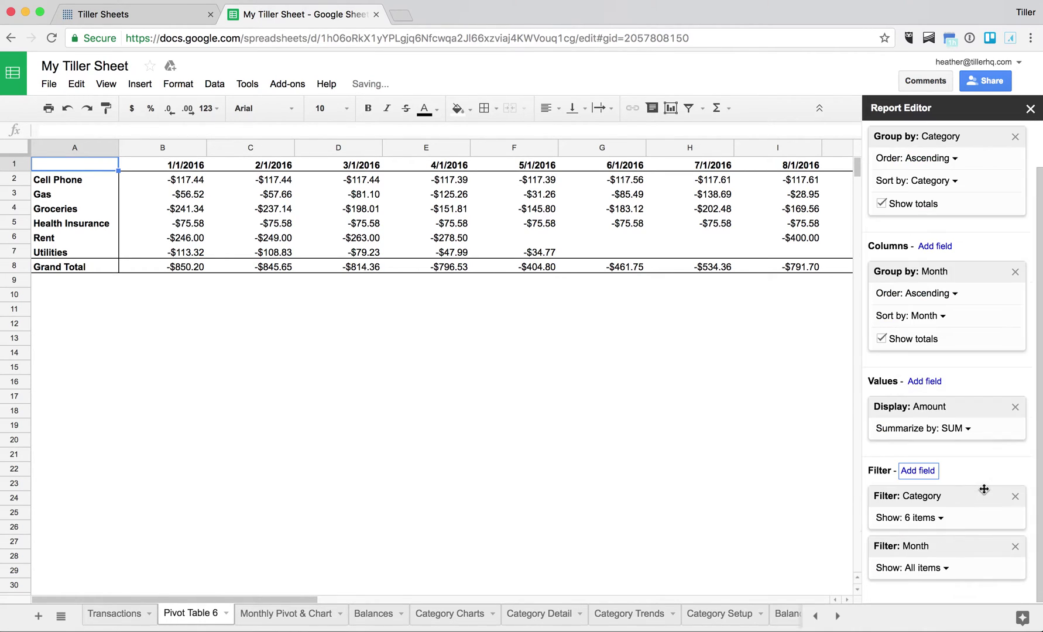
left_click(930, 571)
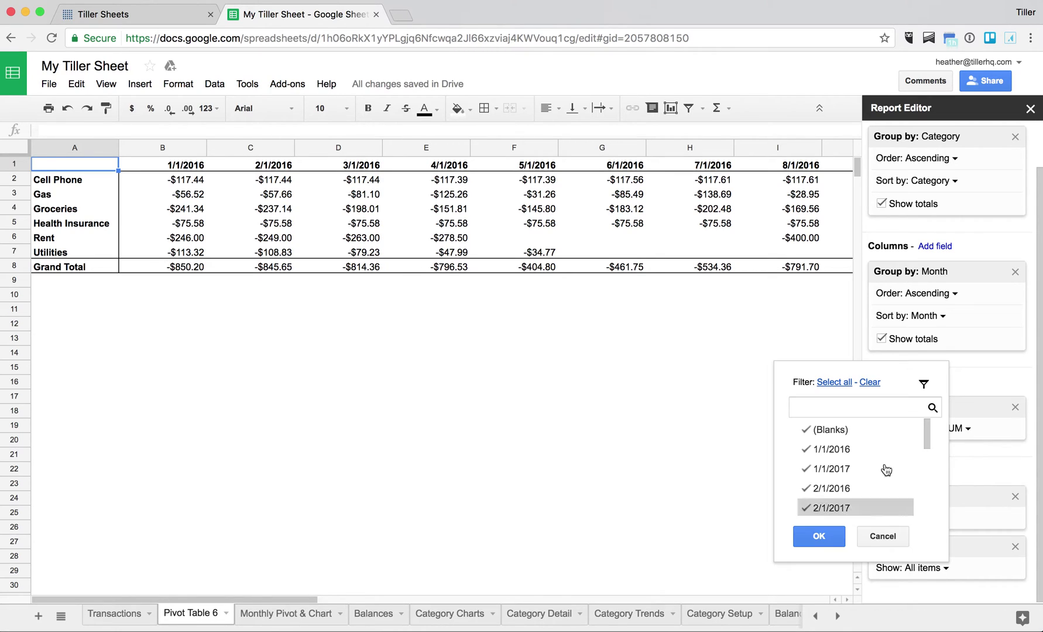
left_click(870, 383)
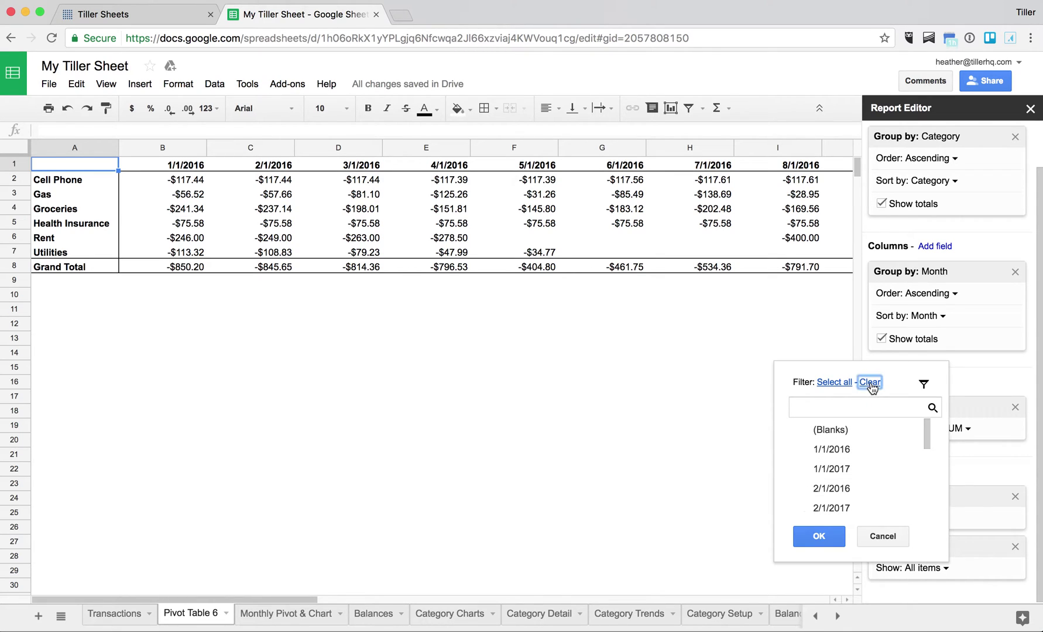
left_click(847, 405)
type("2016")
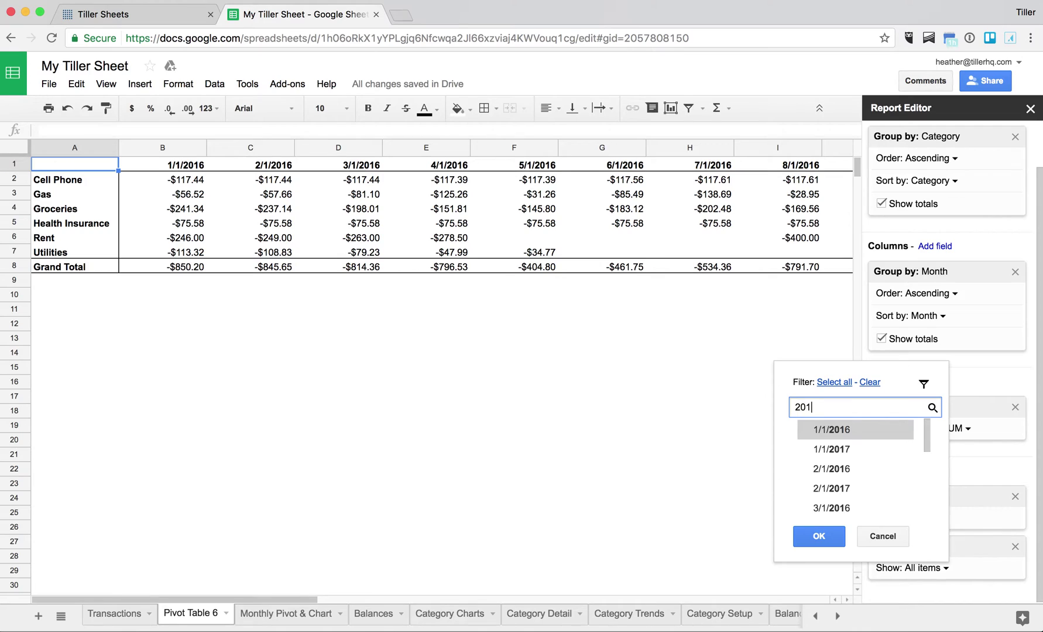
left_click(839, 384)
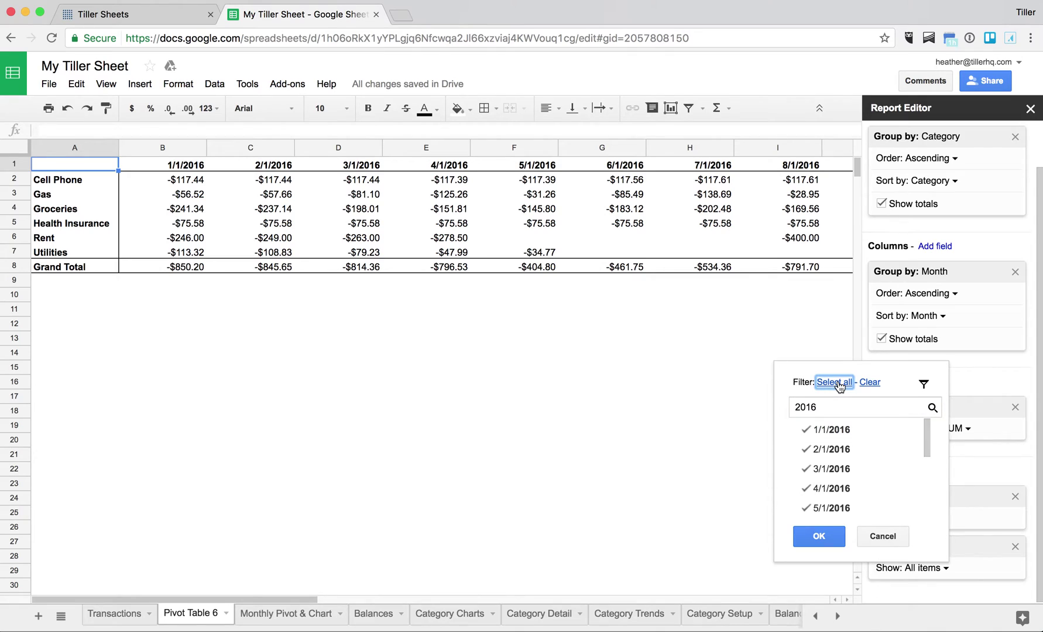
left_click(816, 537)
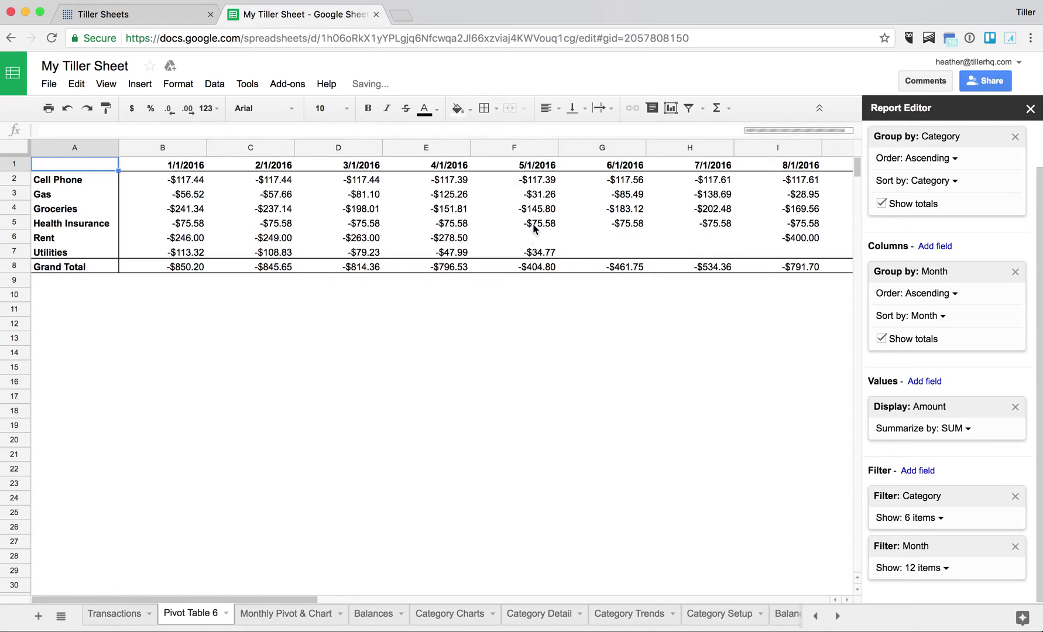
key("Right")
Step: Select pivot range A1:M7, from the categories through the 12/1/2016 column
scroll(248, 220, "right", 5)
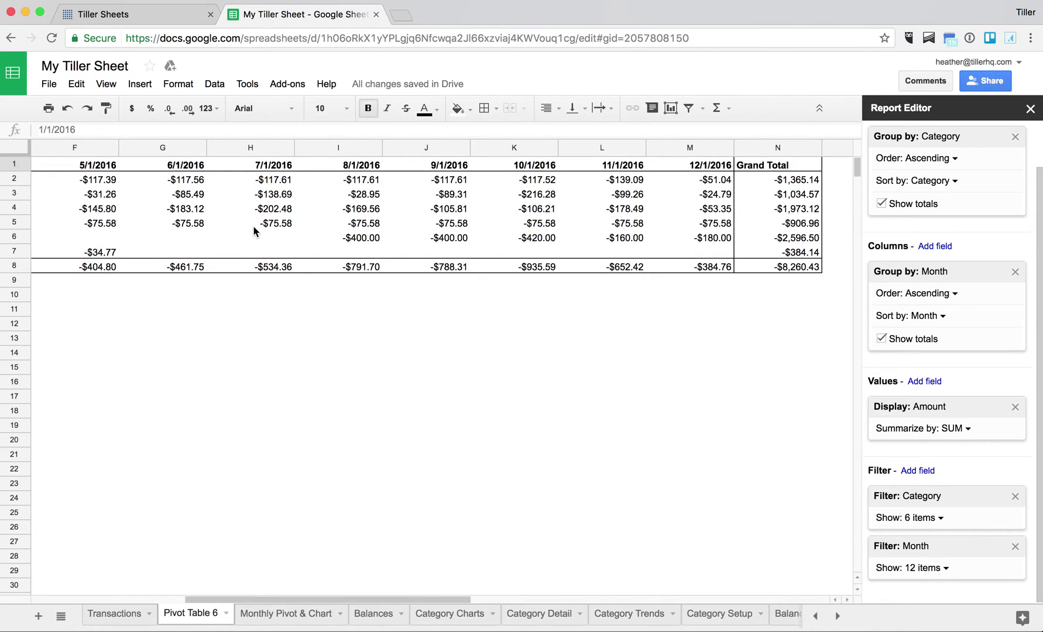
left_click(698, 168)
scroll(697, 228, "left", 5)
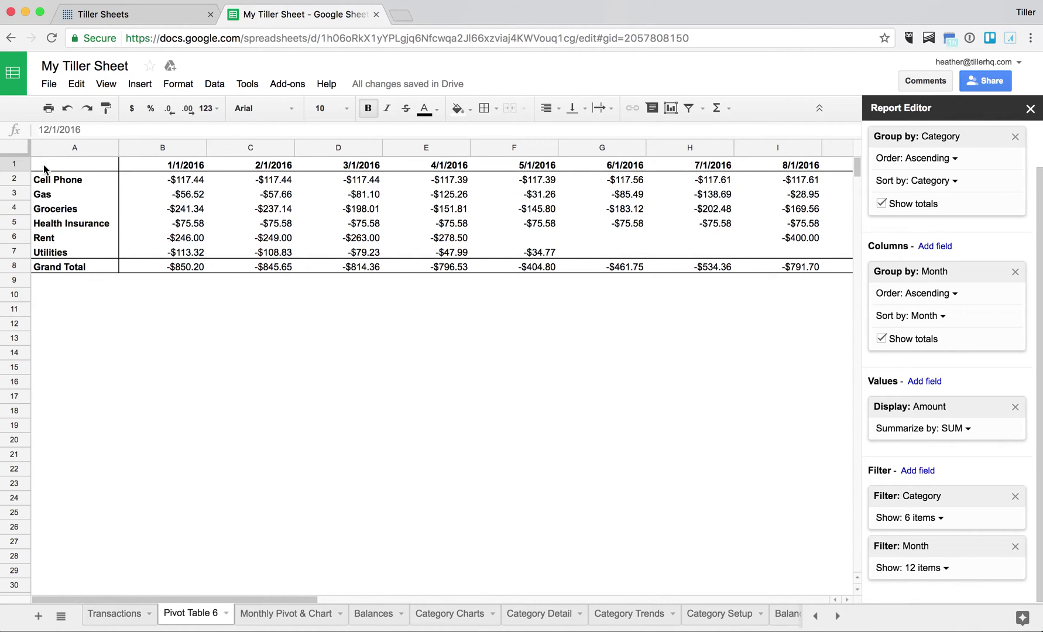
left_click(84, 165)
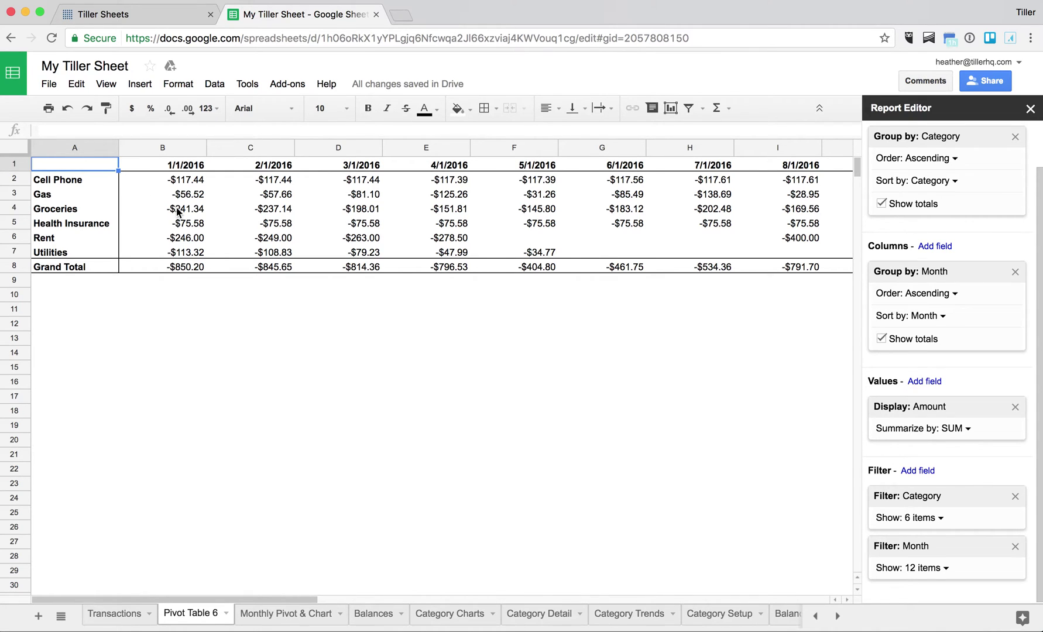
scroll(177, 212, "right", 5)
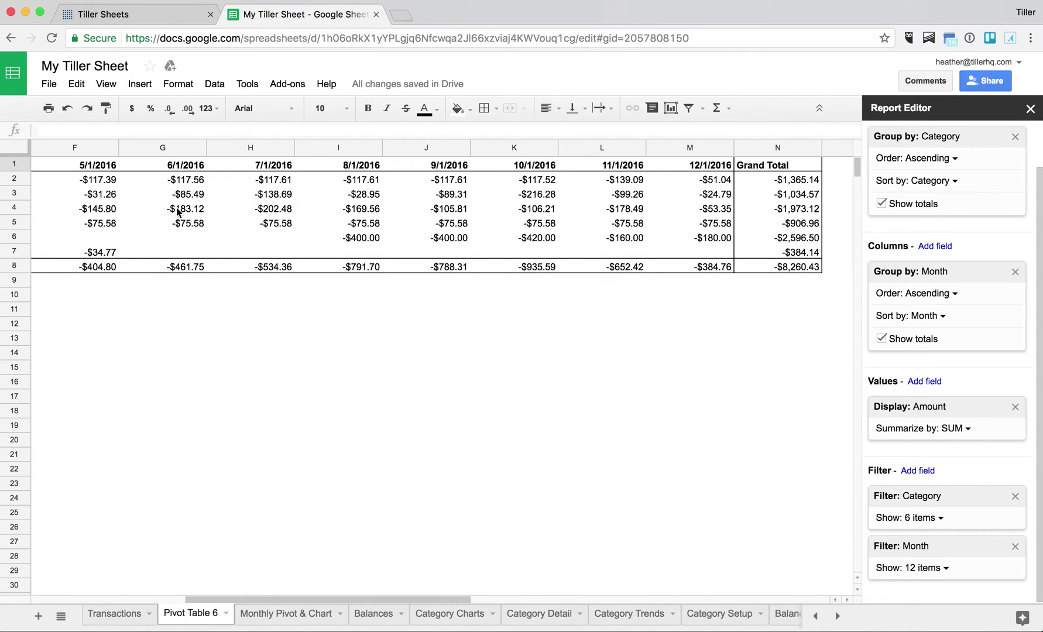
left_click(712, 252, "shift")
scroll(264, 200, "left", 5)
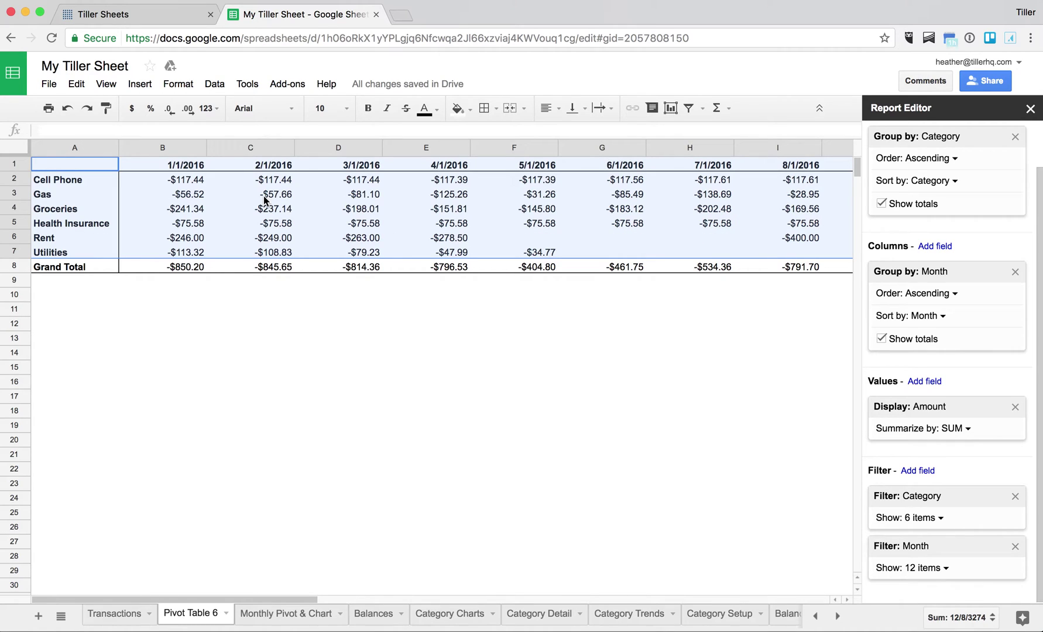
left_click(140, 84)
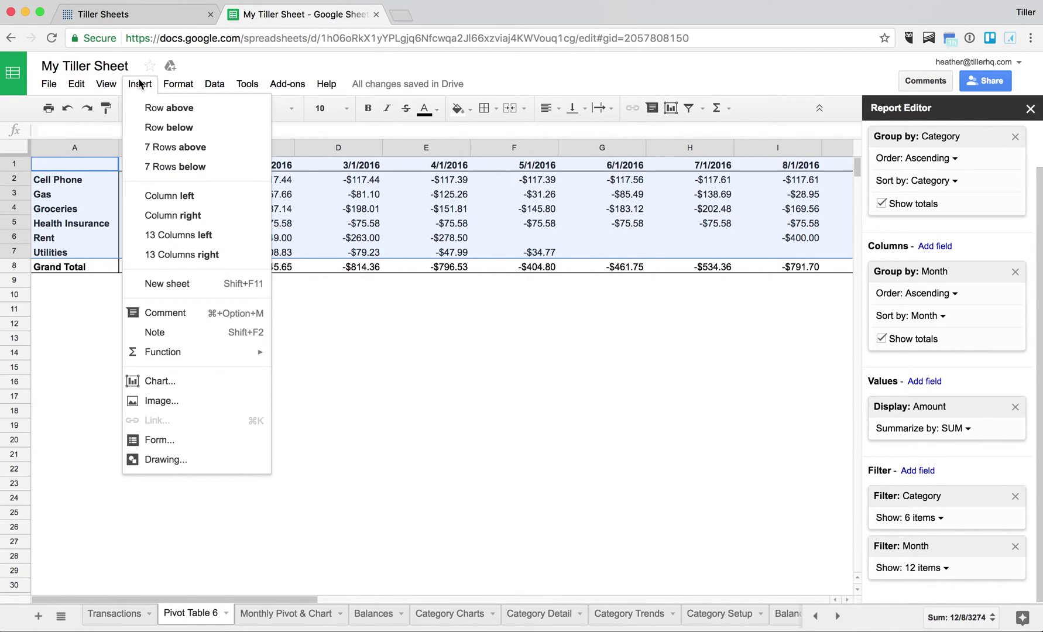
Step: Insert a stacked bar chart of the selected pivot data
left_click(166, 389)
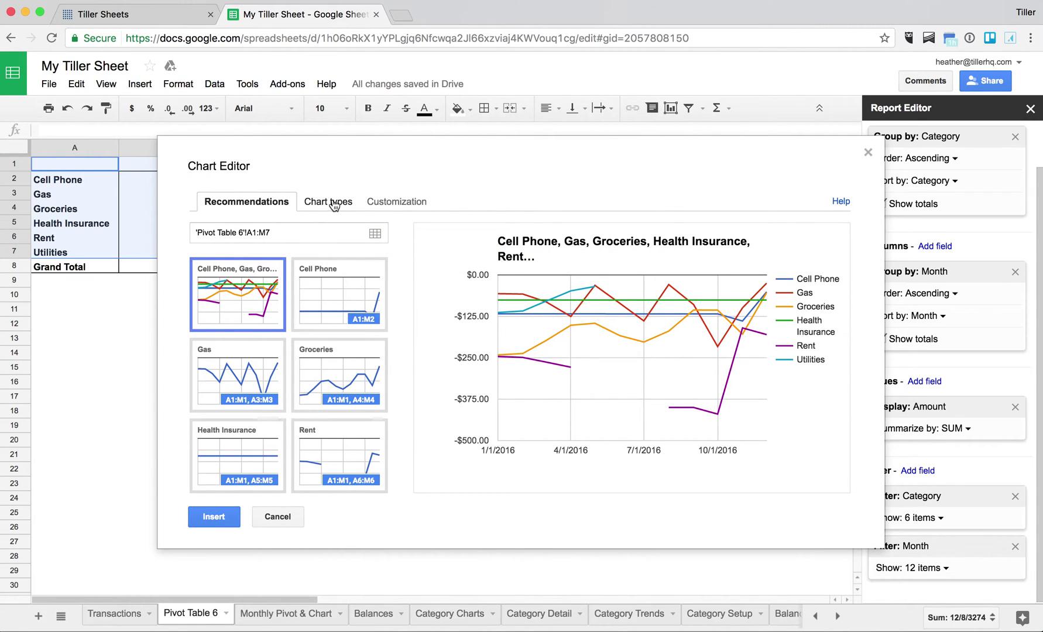
left_click(334, 205)
scroll(306, 356, "down", 5)
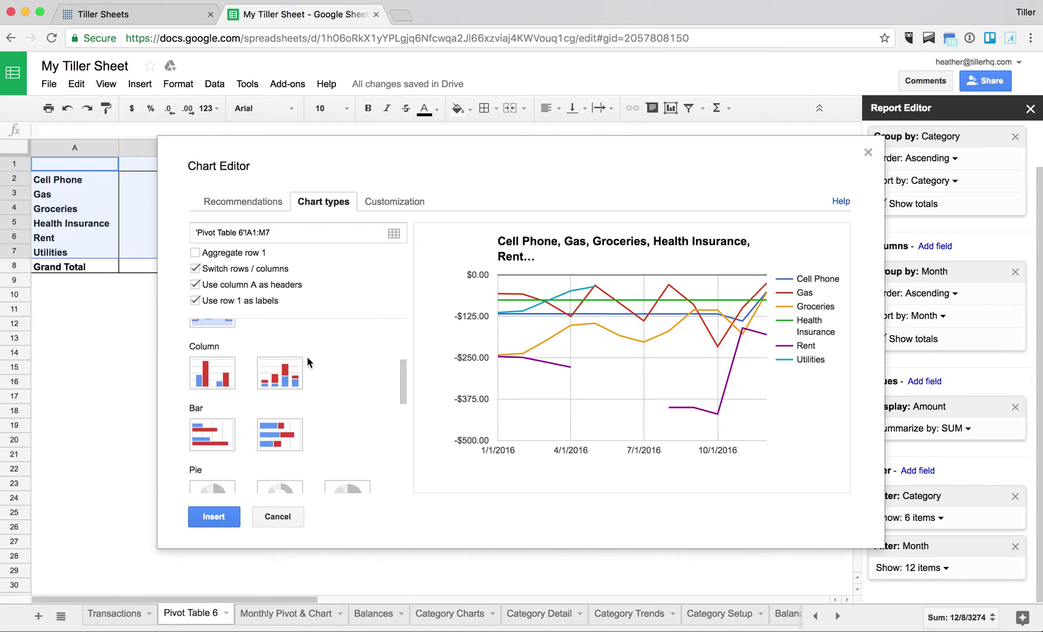
left_click(272, 442)
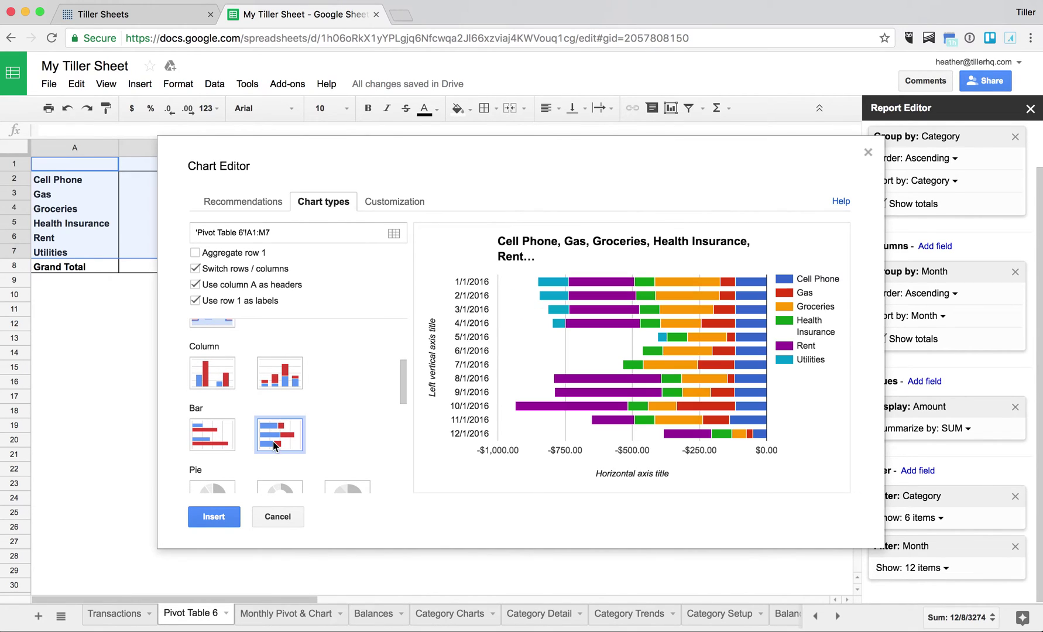
left_click(222, 514)
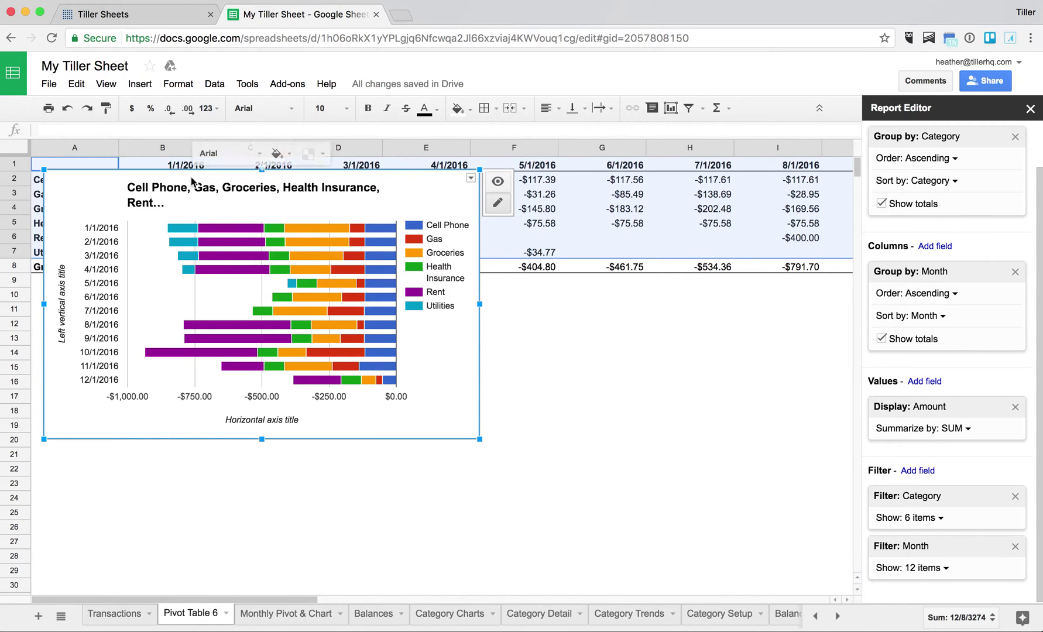
Step: Move the chart below the pivot and title it 'Fixed Spending for 2016'
left_click_drag(191, 177, 188, 306)
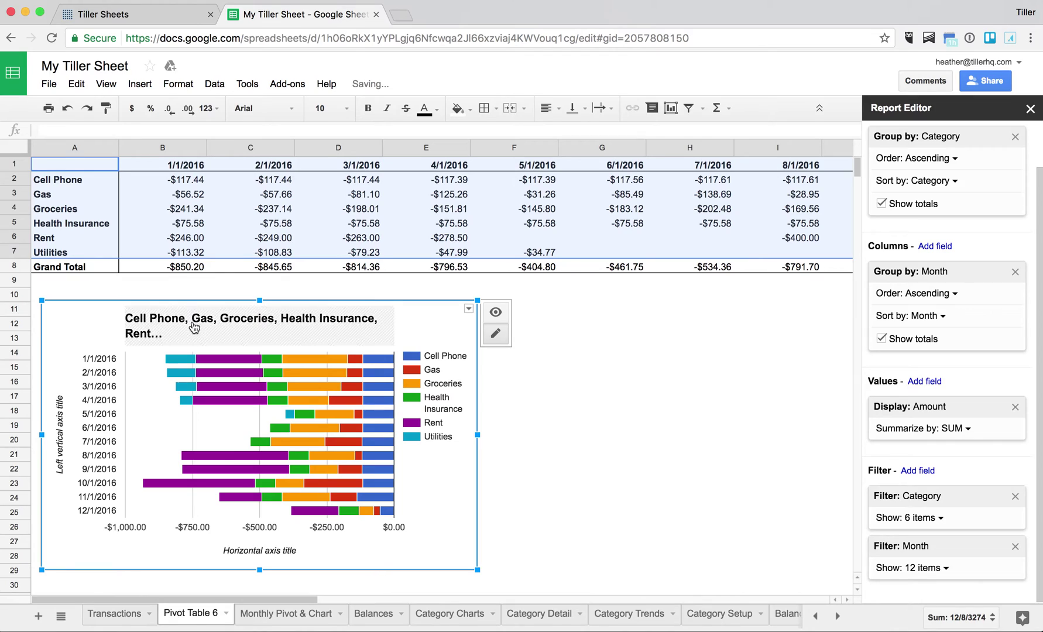
double_click(194, 324)
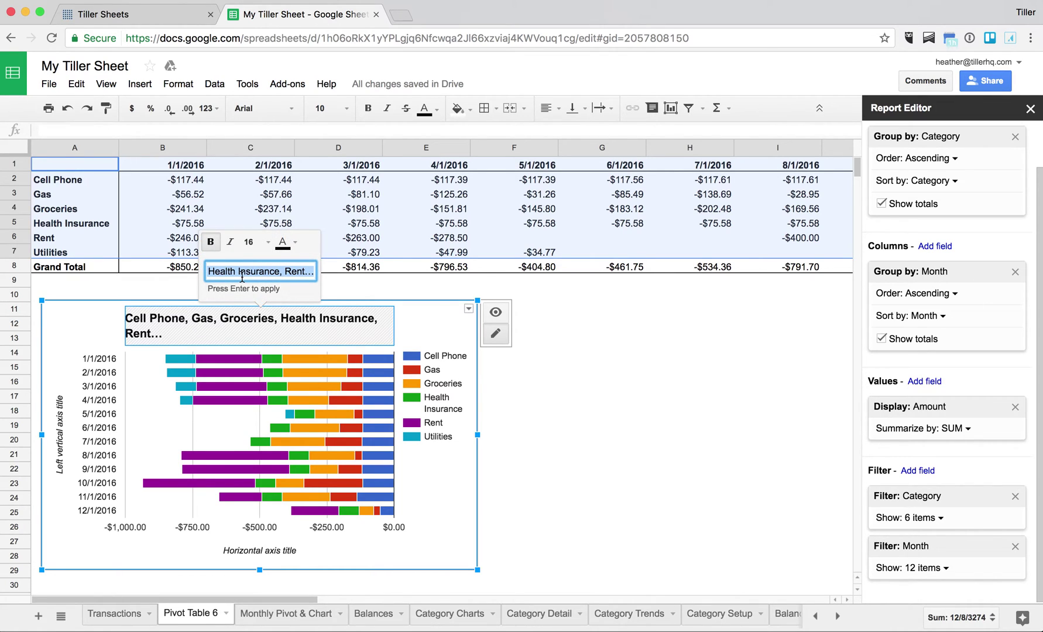
type("S")
key("BackSpace")
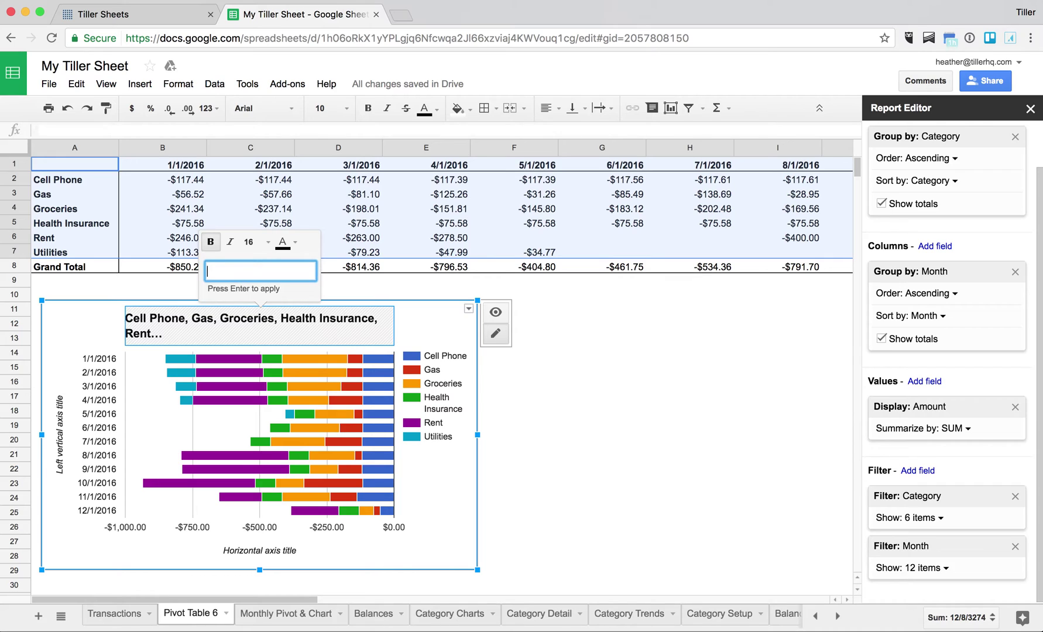
type("Spending for 2016")
left_click(206, 271)
type("Fixed")
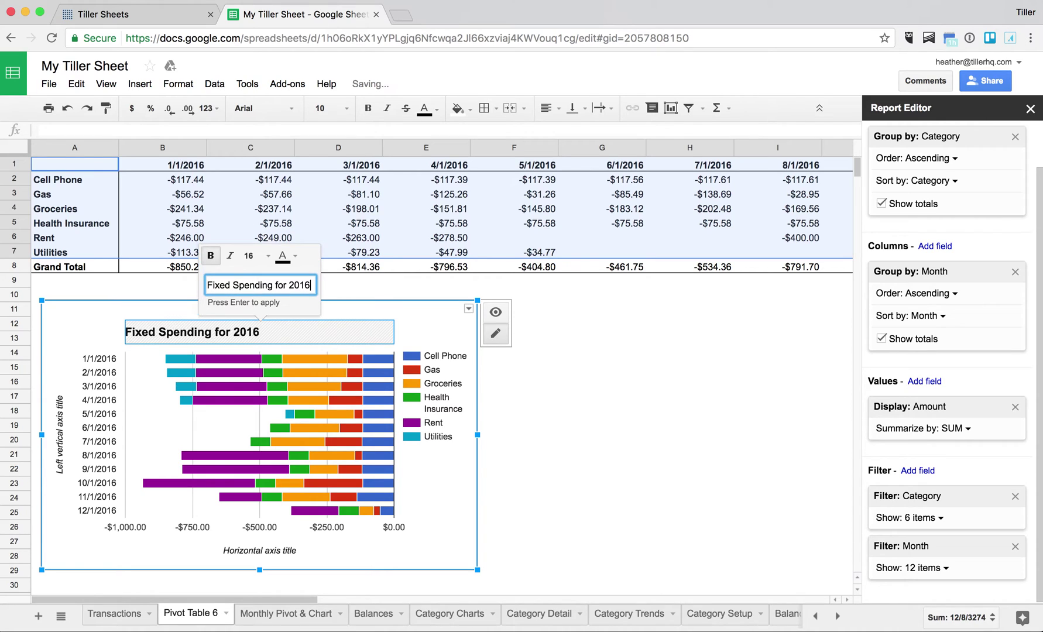
Step: Label the chart axes 'Month' and 'Amount'
left_click(61, 424)
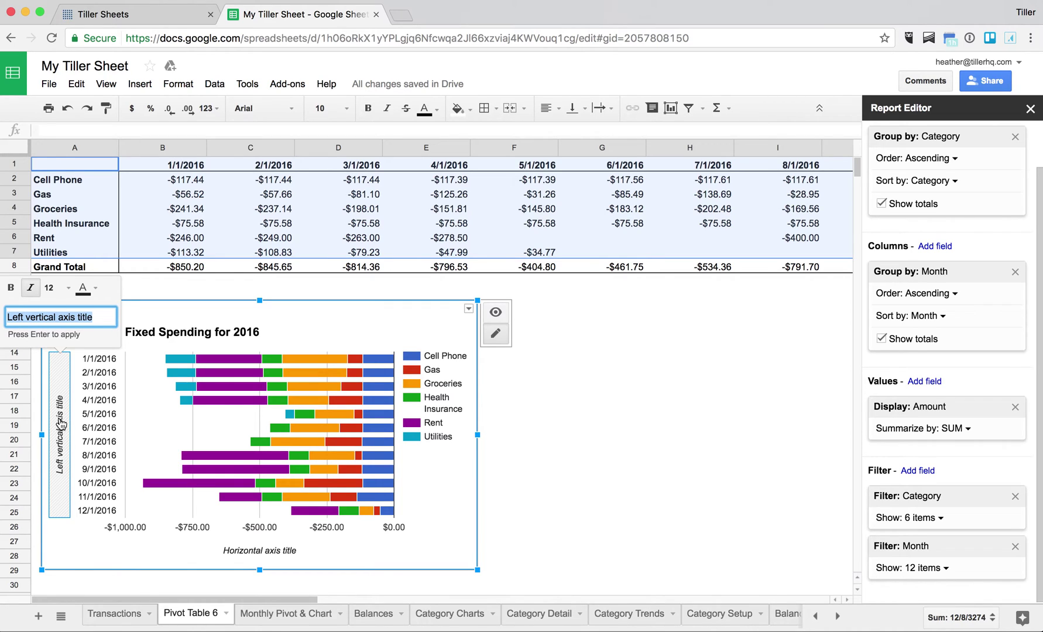
type("Month")
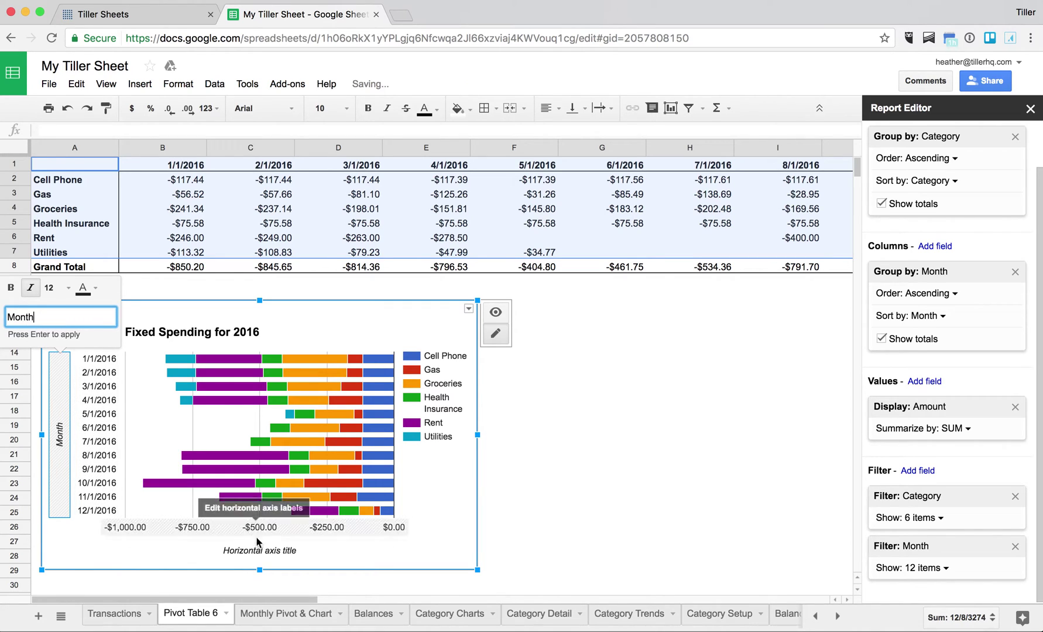
left_click(265, 553)
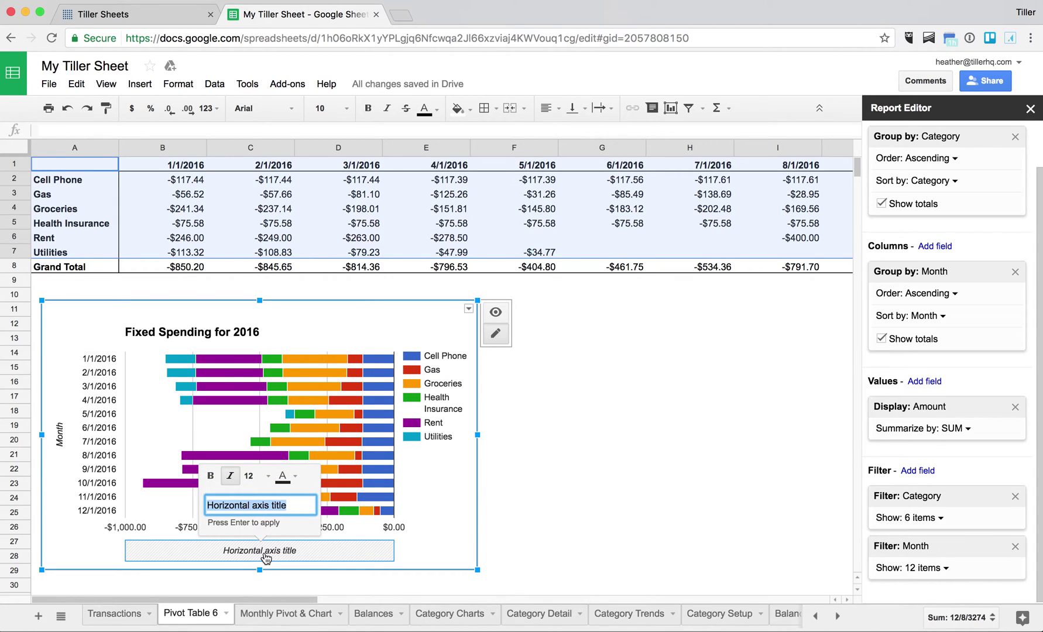
type("Amount")
key("Return")
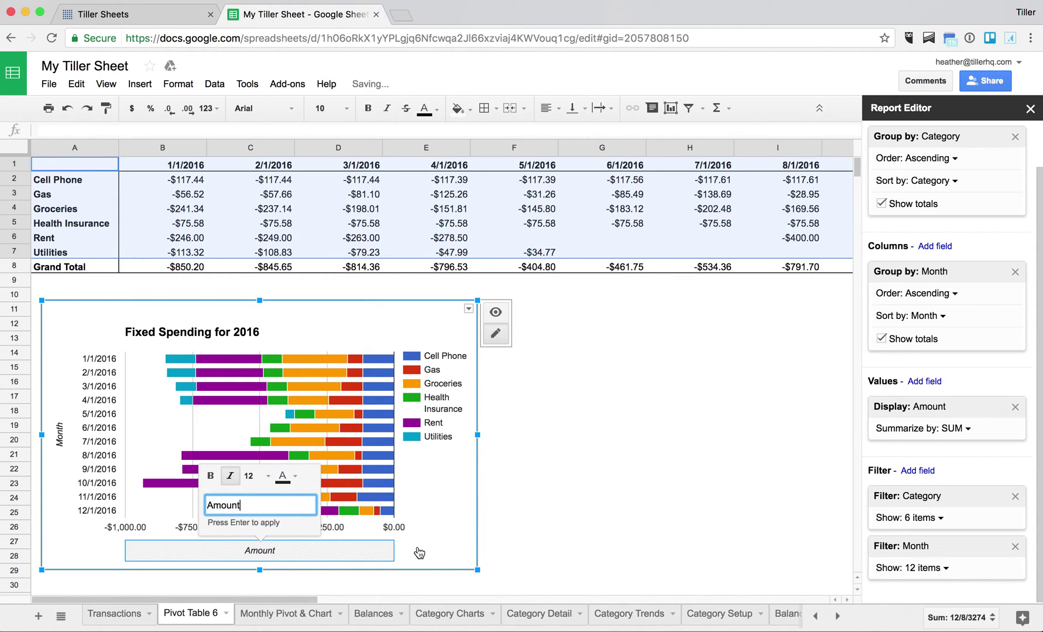
left_click(683, 514)
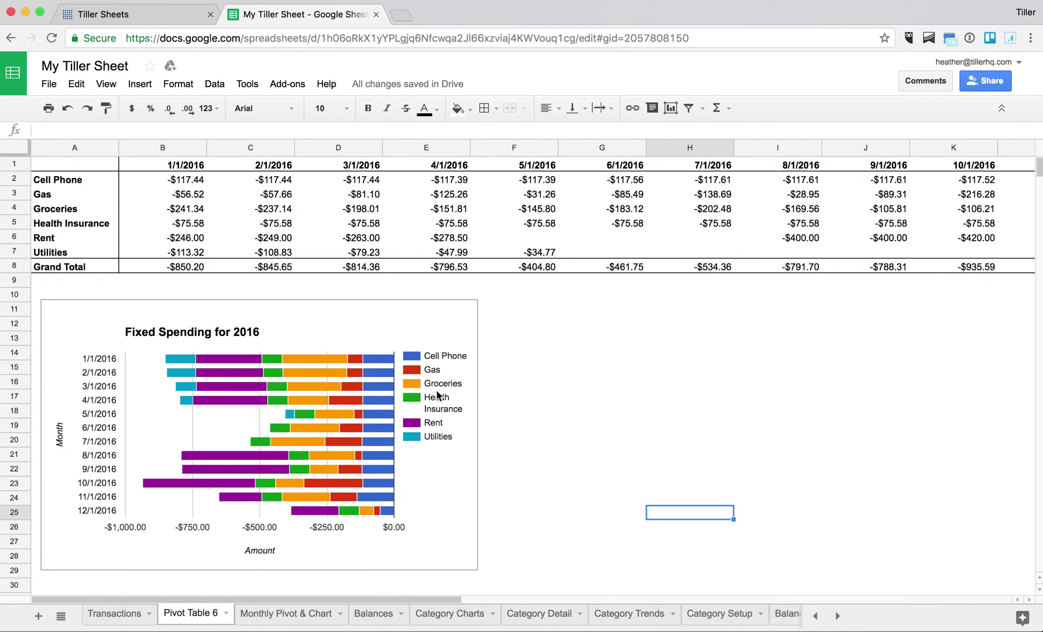
Step: Rename the Pivot Table 6 tab to 'Monthly Spending 2016'
double_click(193, 615)
type("Month")
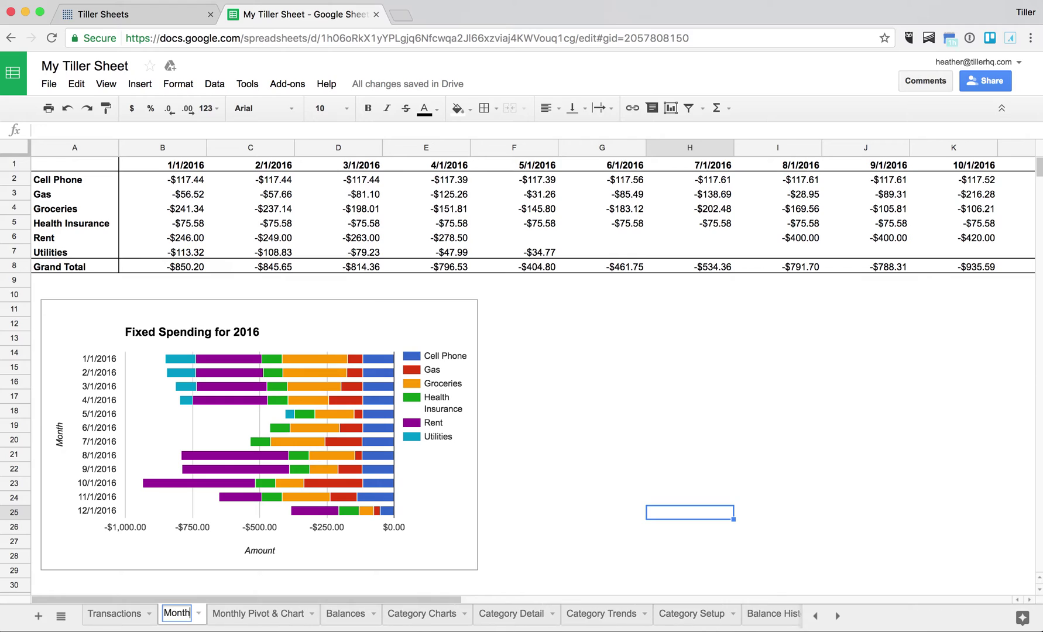
type("ly Spending 2016")
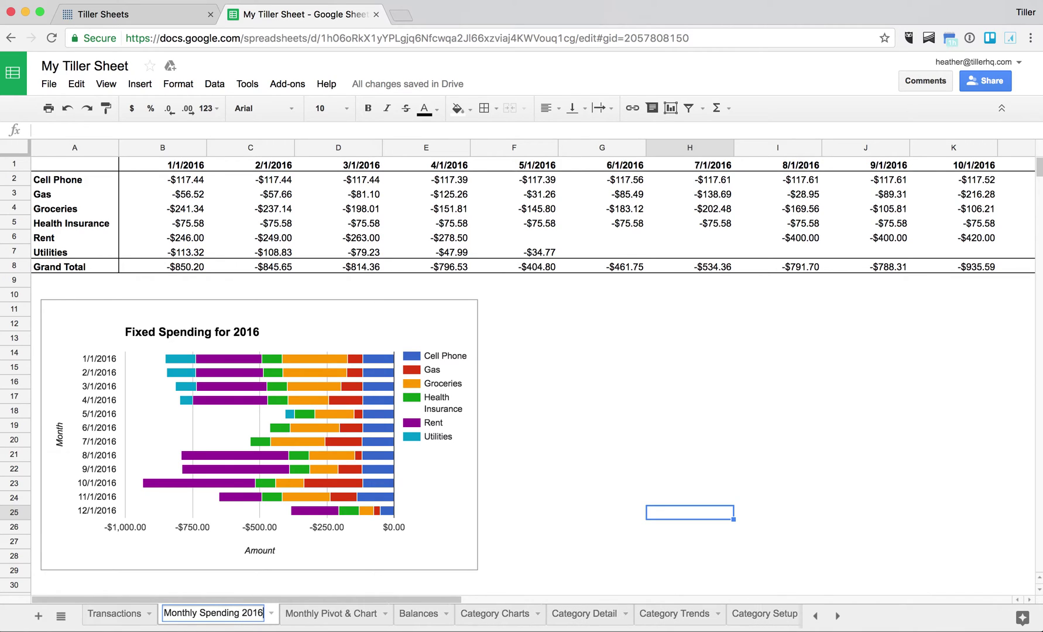
key("Return")
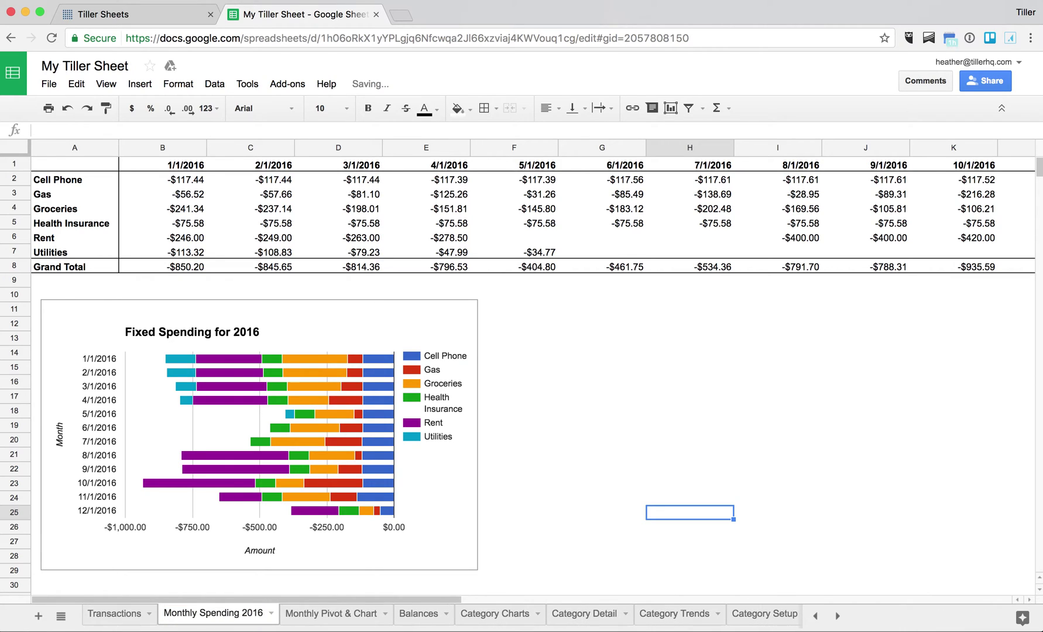
left_click(442, 319)
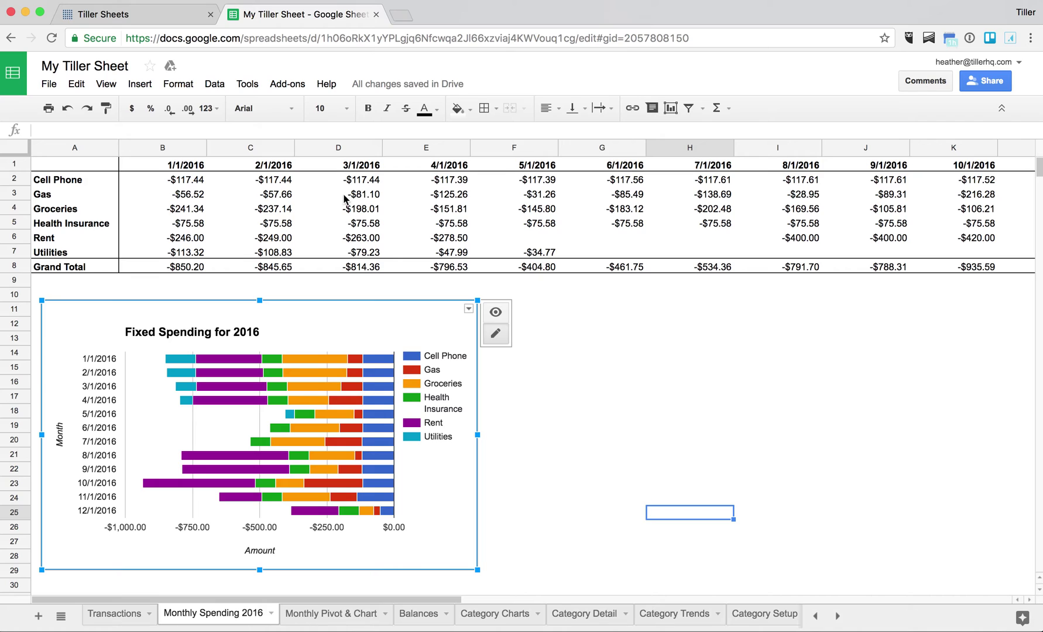
Step: Tick Auto in the pivot's Category filter so seven categories show
left_click(43, 185)
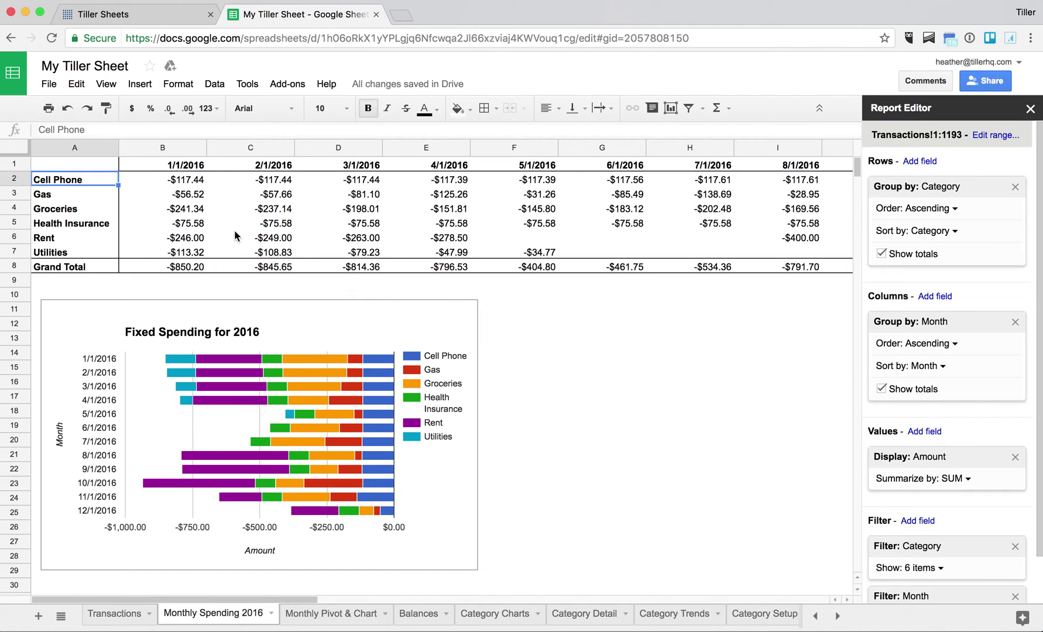
scroll(963, 462, "down", 1)
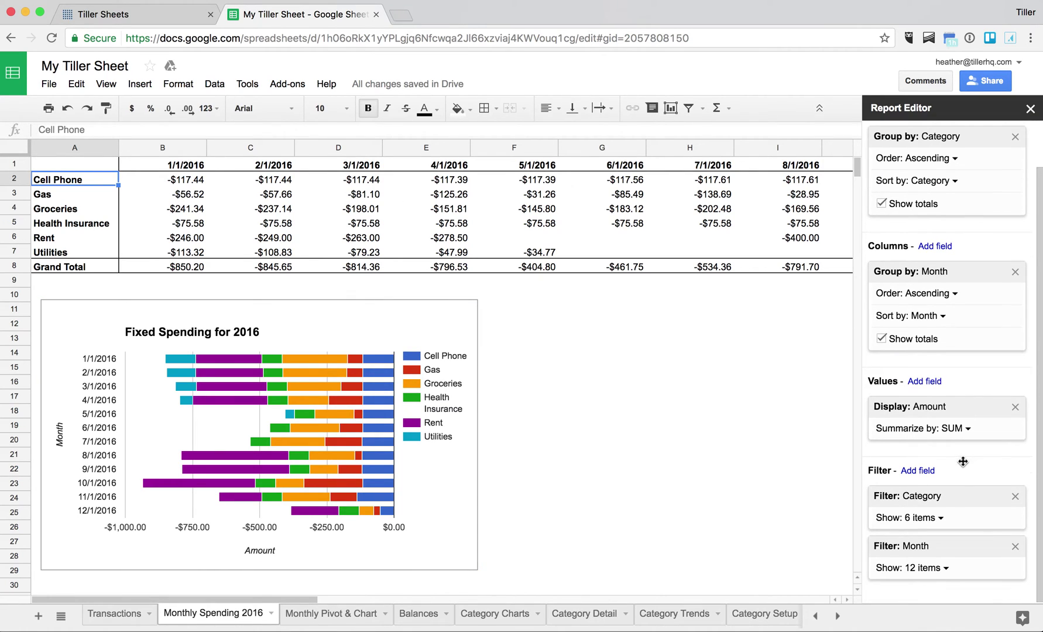
left_click(939, 519)
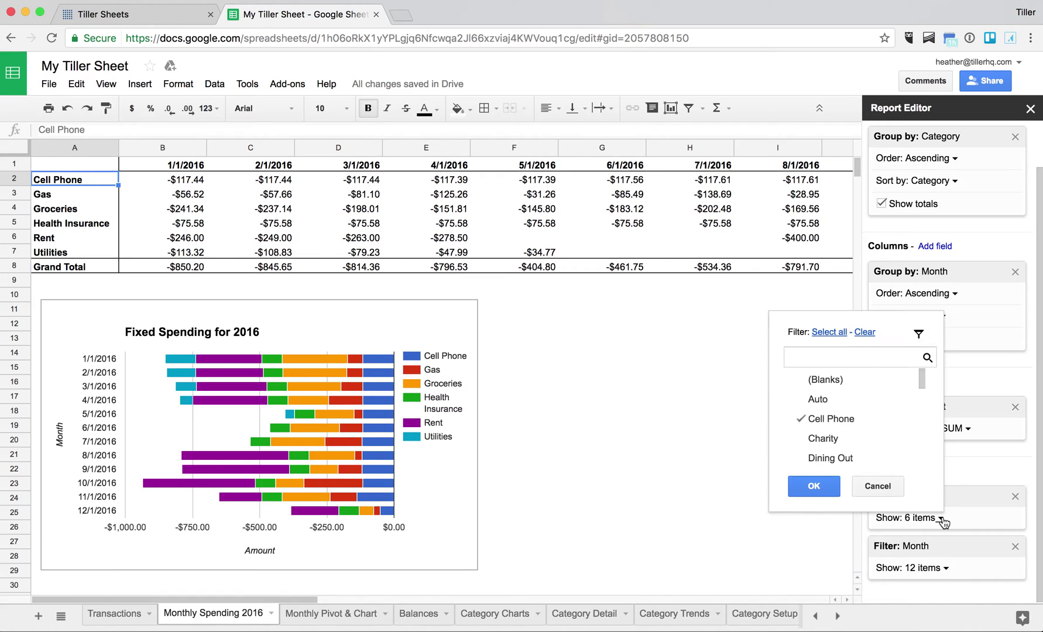
left_click(832, 404)
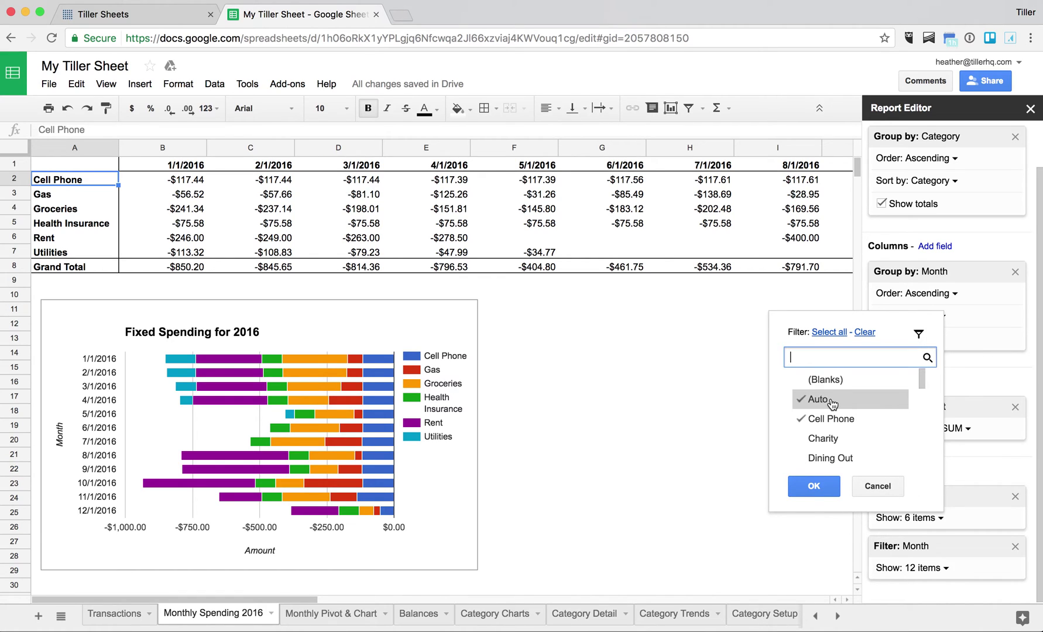
left_click(813, 487)
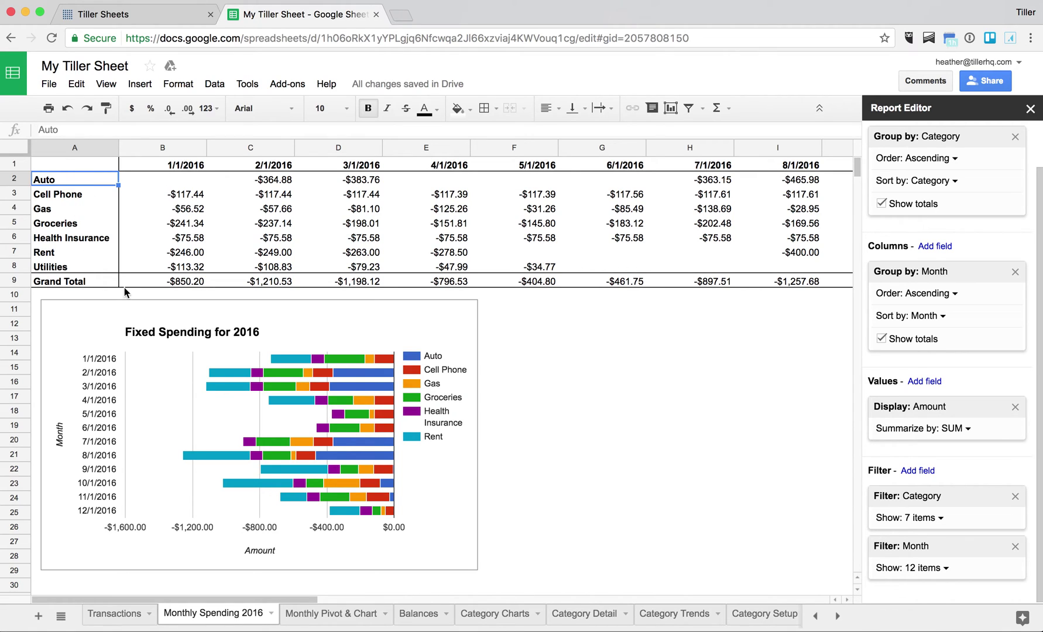
left_click(395, 313)
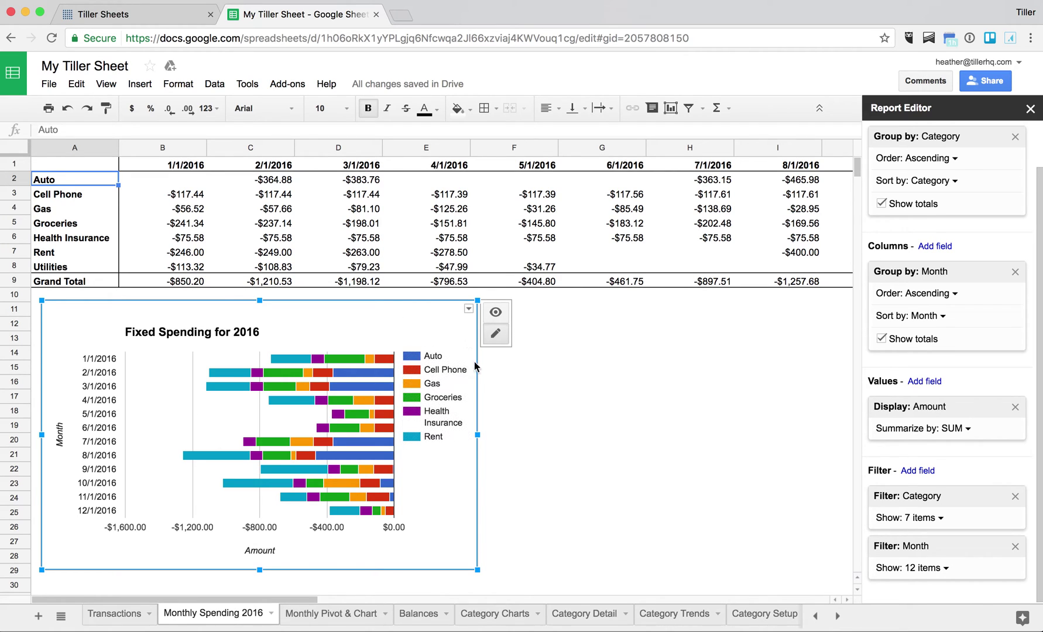
left_click(468, 310)
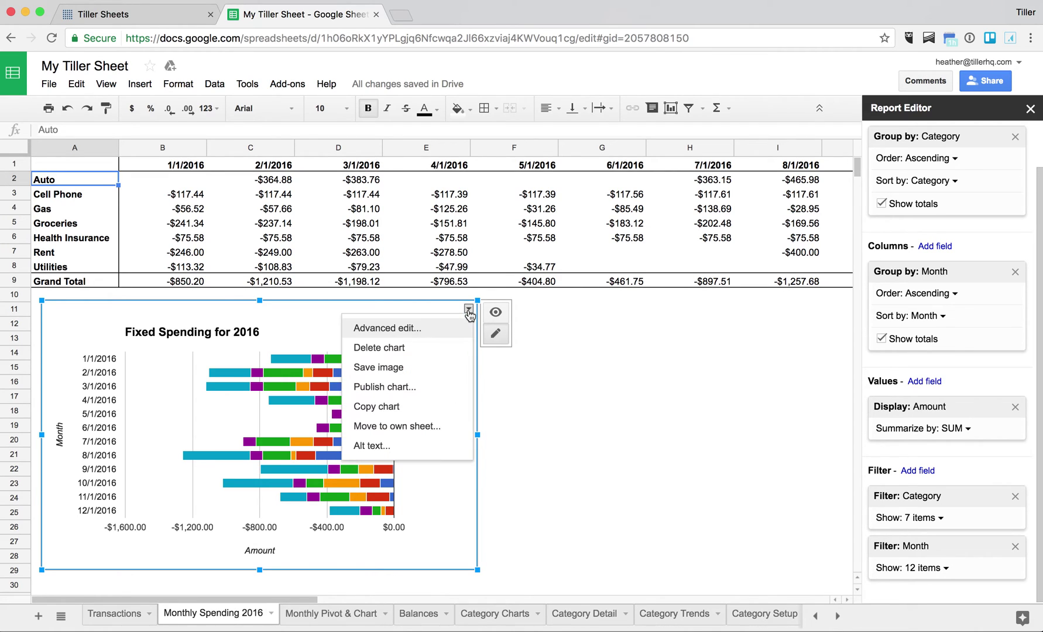
Step: Change the chart's data range from A1:M7 to A1:M8
left_click(427, 333)
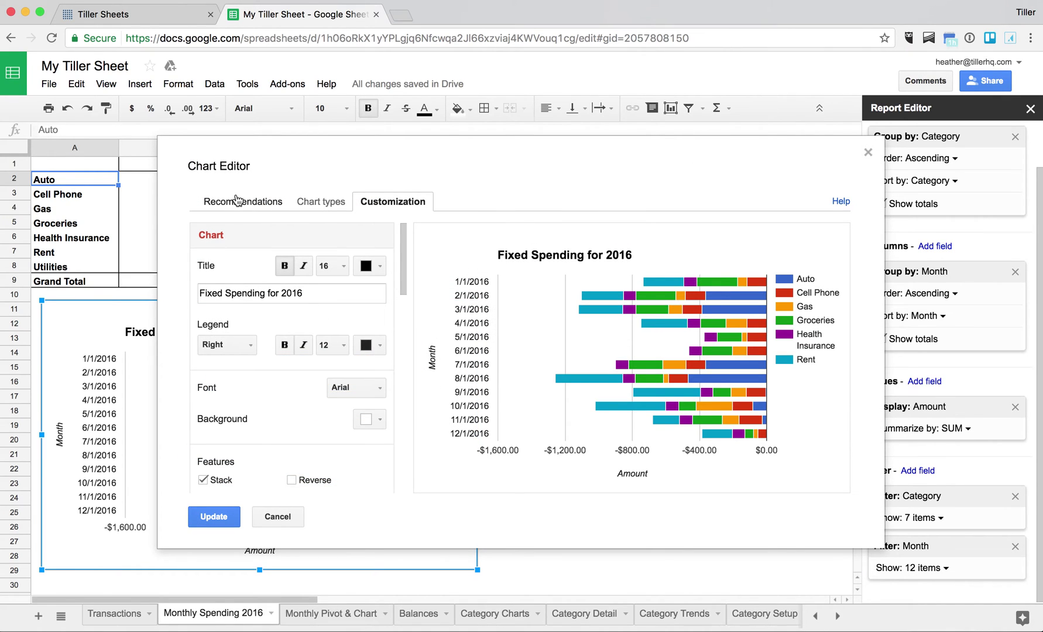
left_click(313, 203)
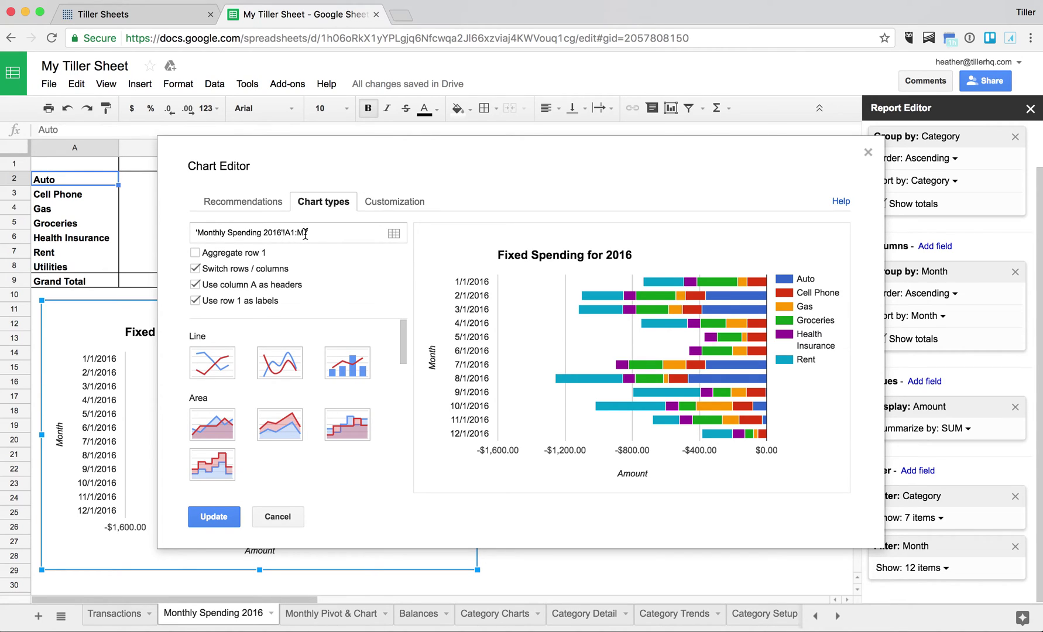
left_click(329, 234)
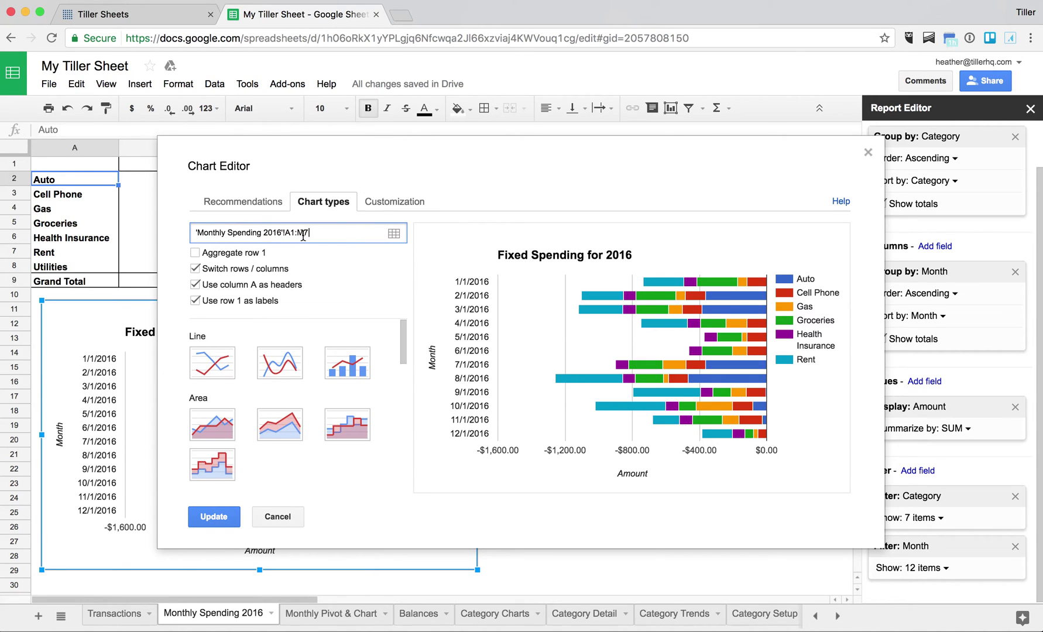
key("BackSpace")
type("8")
left_click(228, 511)
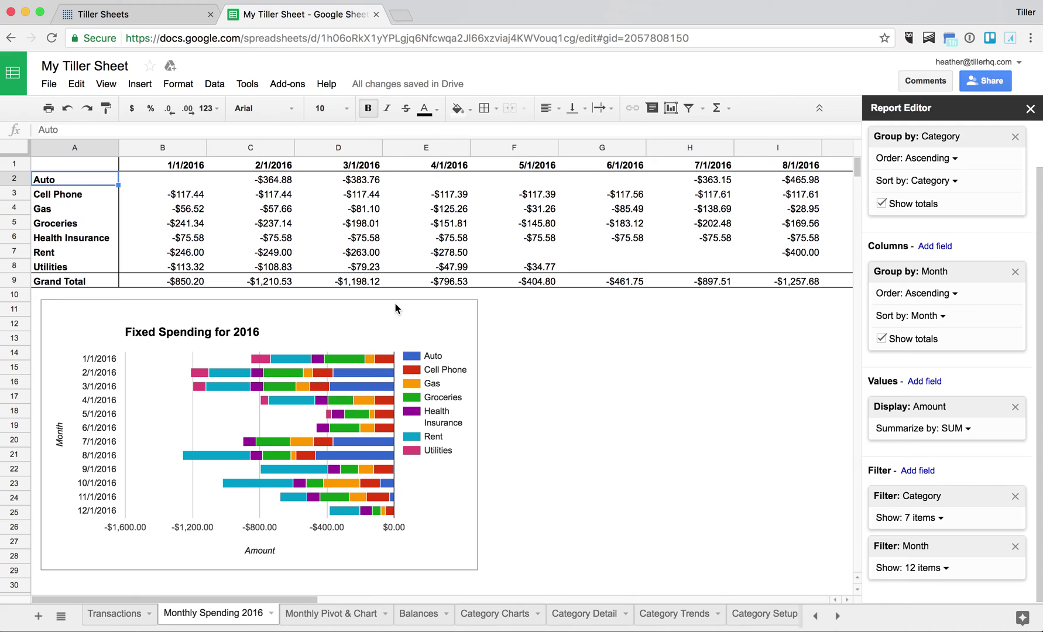
scroll(584, 314, "down", 2)
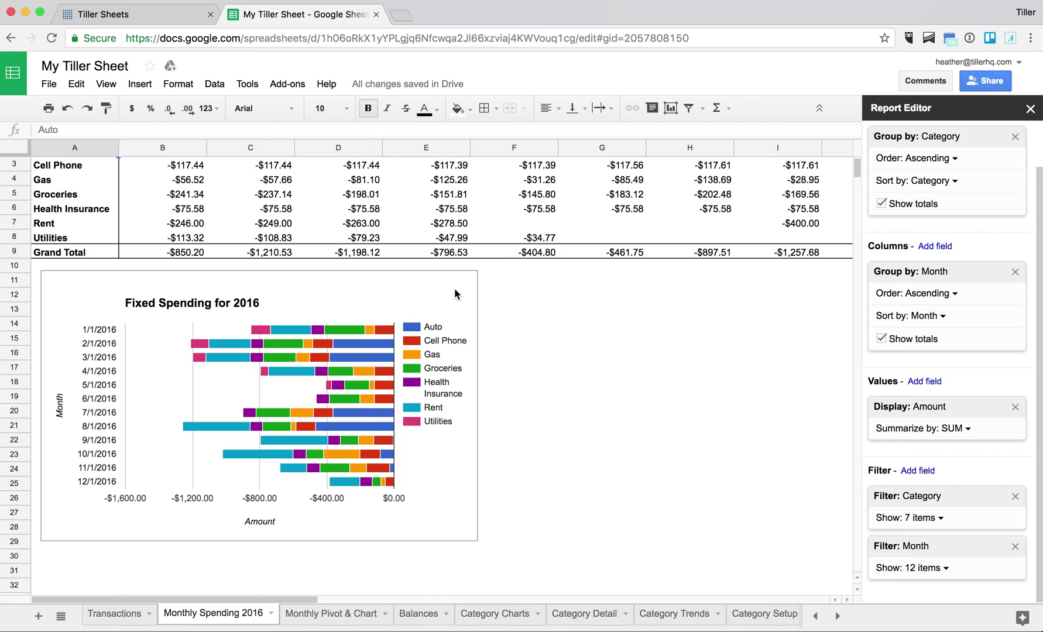
scroll(455, 289, "up", 2)
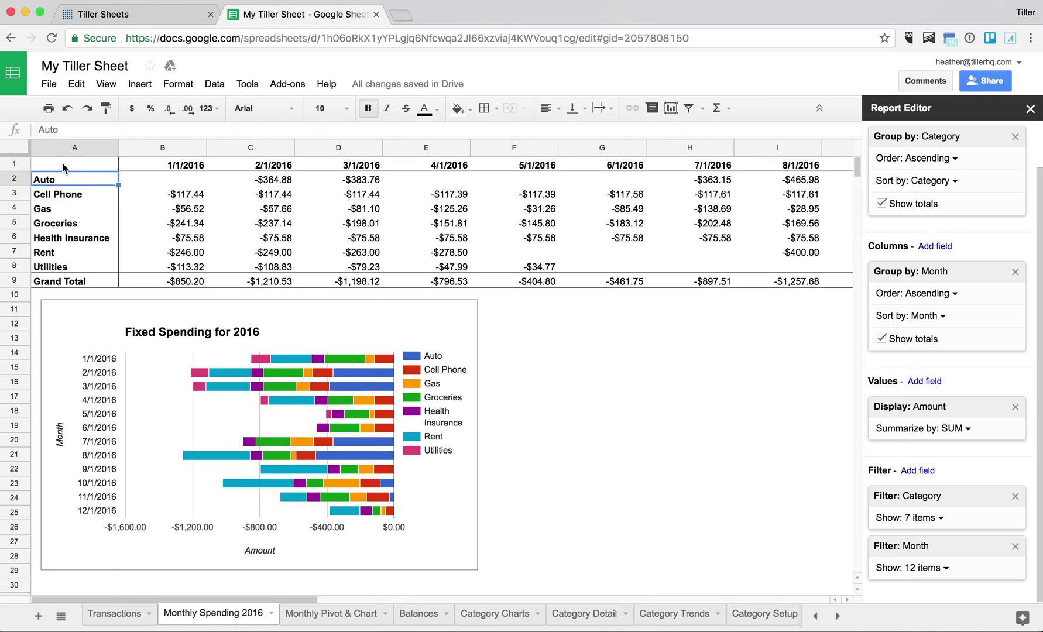
Step: Copy the whole pivot table range A1:N9
key("ctrl+c")
left_click(49, 165)
scroll(707, 286, "right", 5)
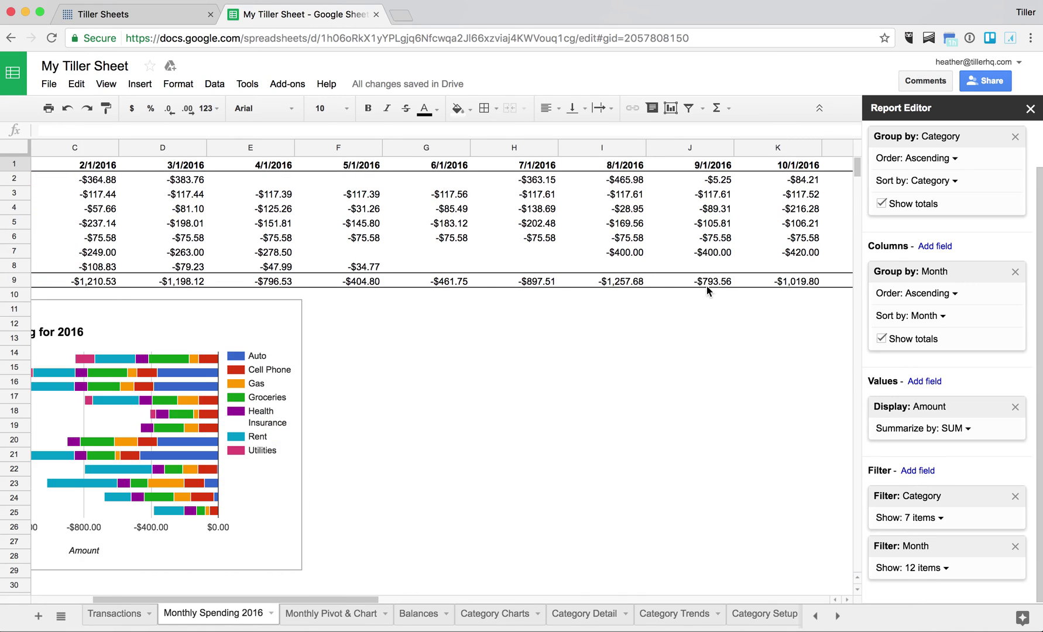
left_click(788, 282, "shift")
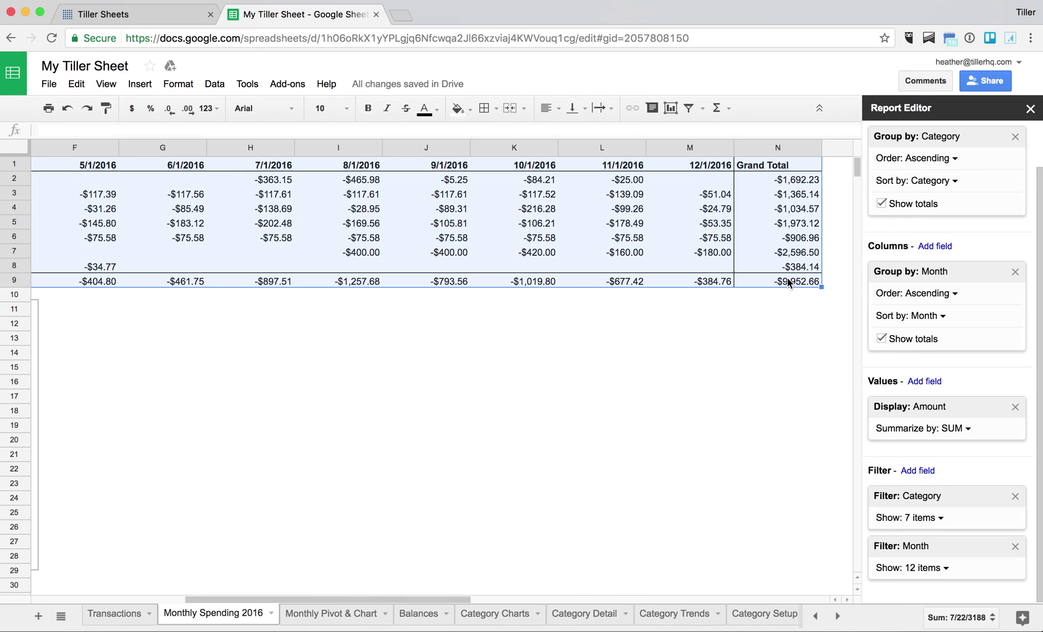
key("ctrl+c")
Step: Paste the pivot table copy at cell A31 below the chart
scroll(238, 401, "left", 5)
scroll(234, 401, "down", 5)
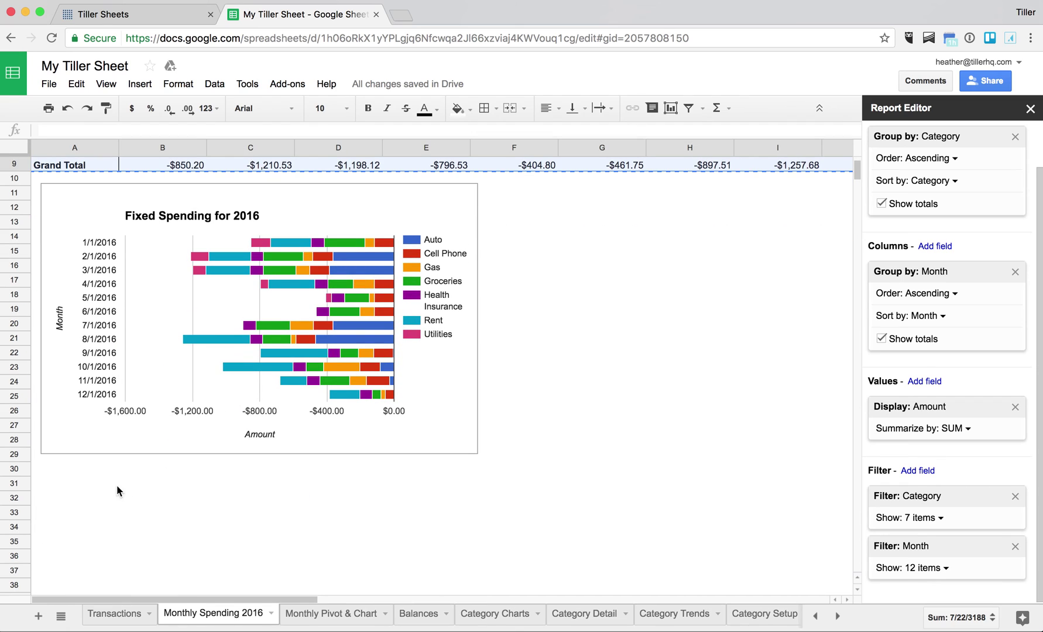
left_click(92, 480)
key("ctrl+v")
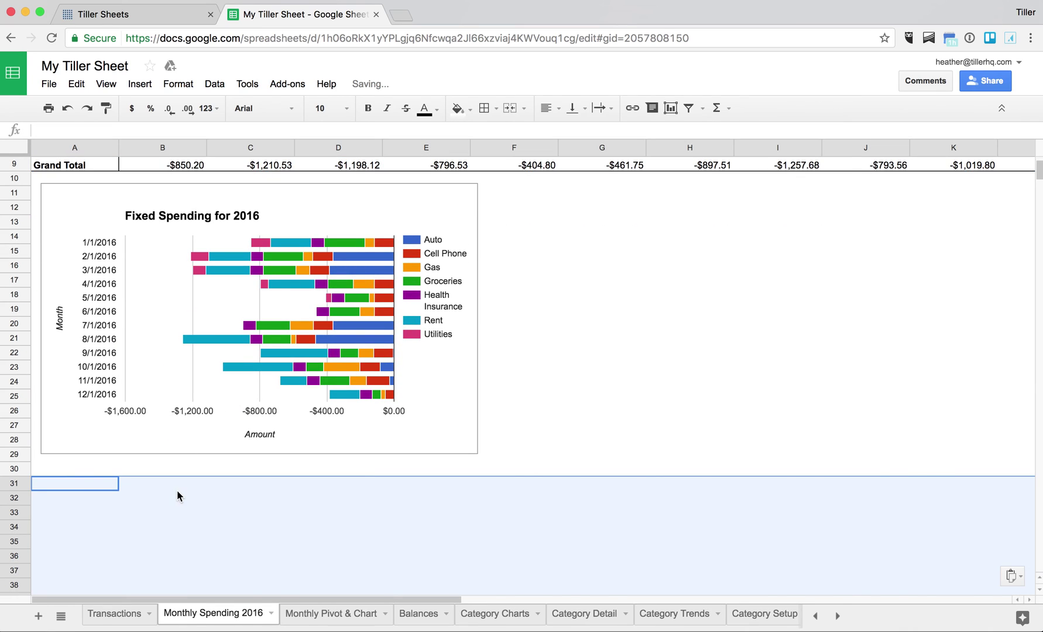
left_click(224, 507)
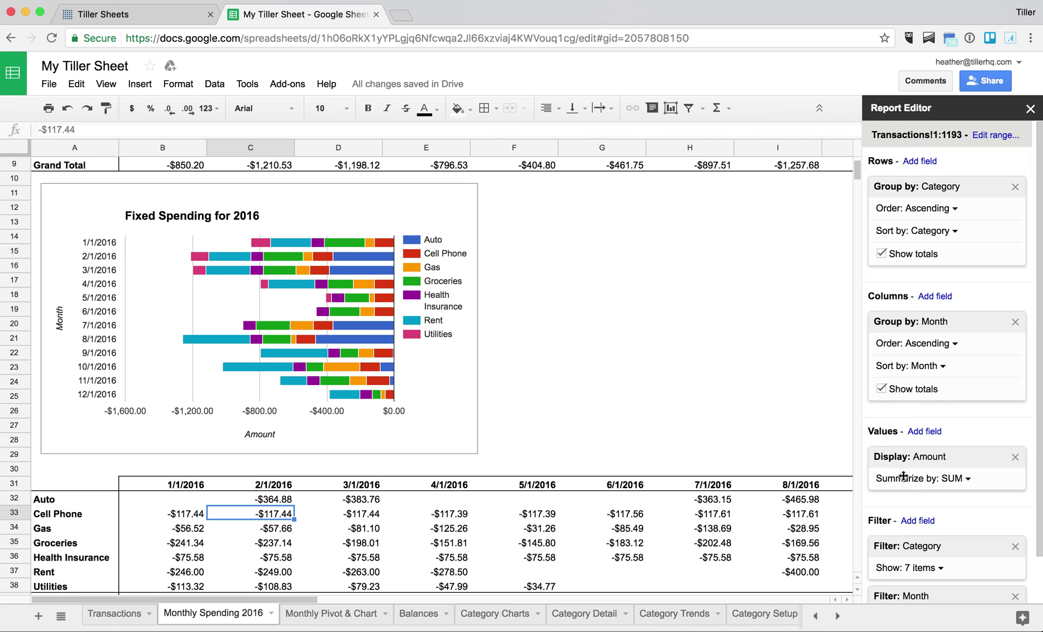
Step: Tick Charity and Dining Out in the copied pivot's Category filter, making nine categories
scroll(803, 526, "down", 1)
scroll(934, 464, "down", 2)
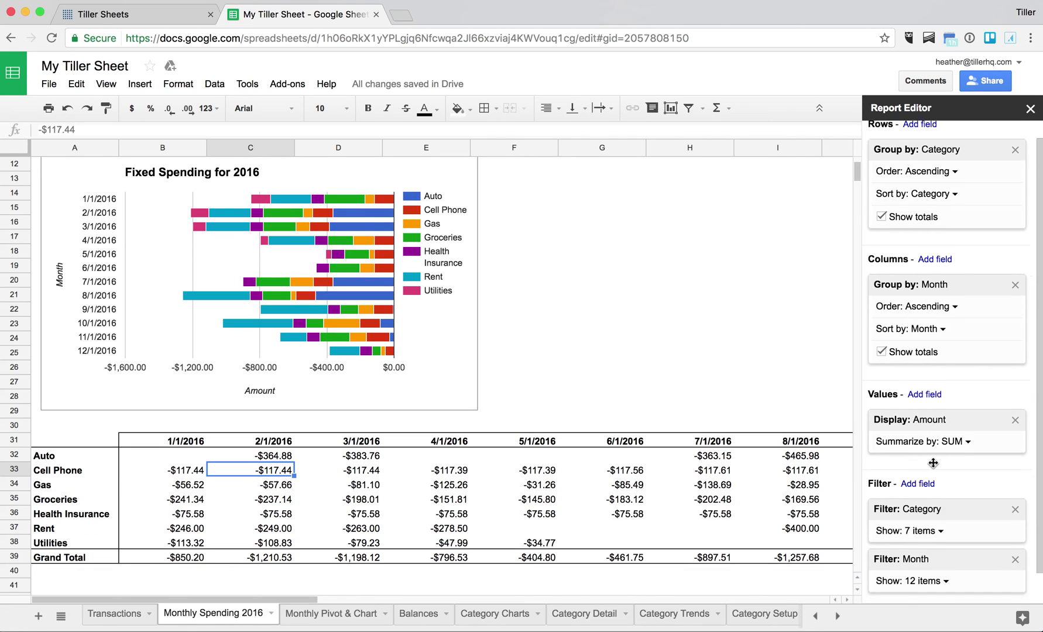
left_click(917, 520)
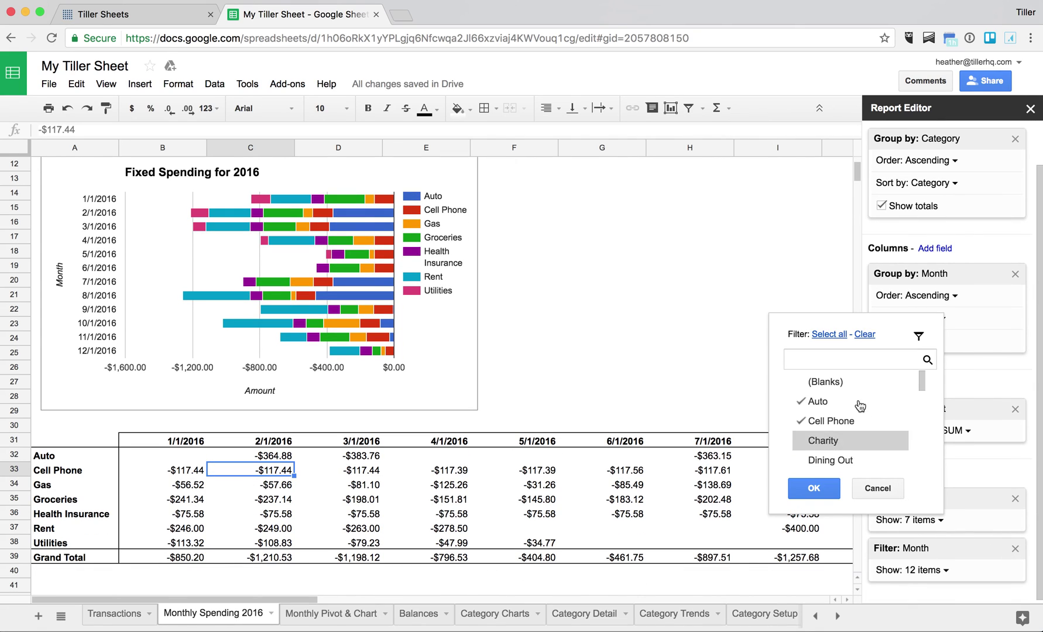
left_click(831, 442)
scroll(832, 445, "down", 1)
left_click(831, 448)
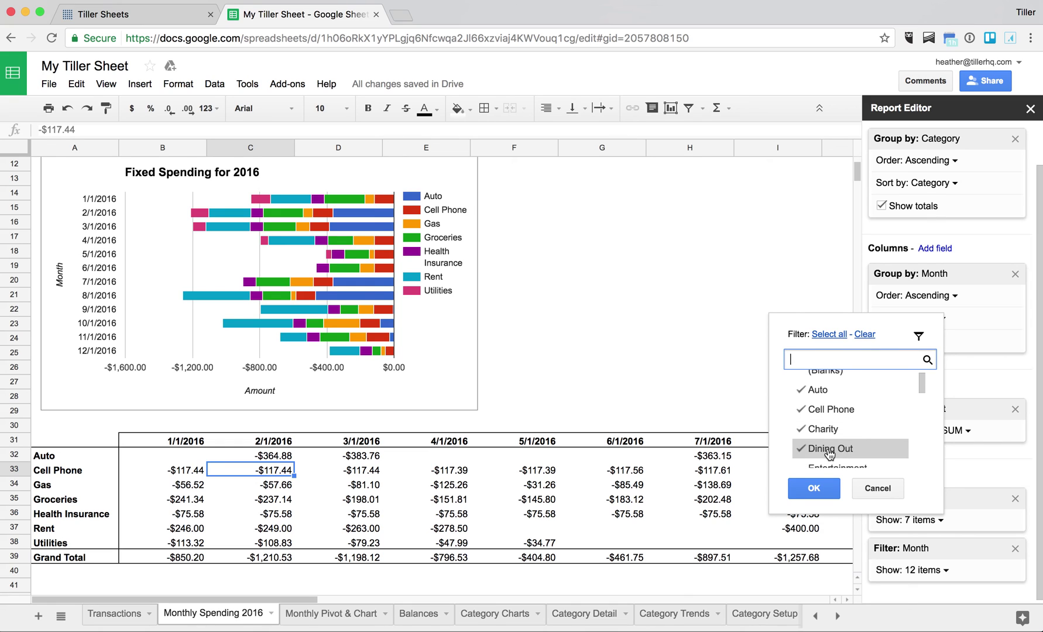
left_click(813, 489)
scroll(143, 507, "down", 2)
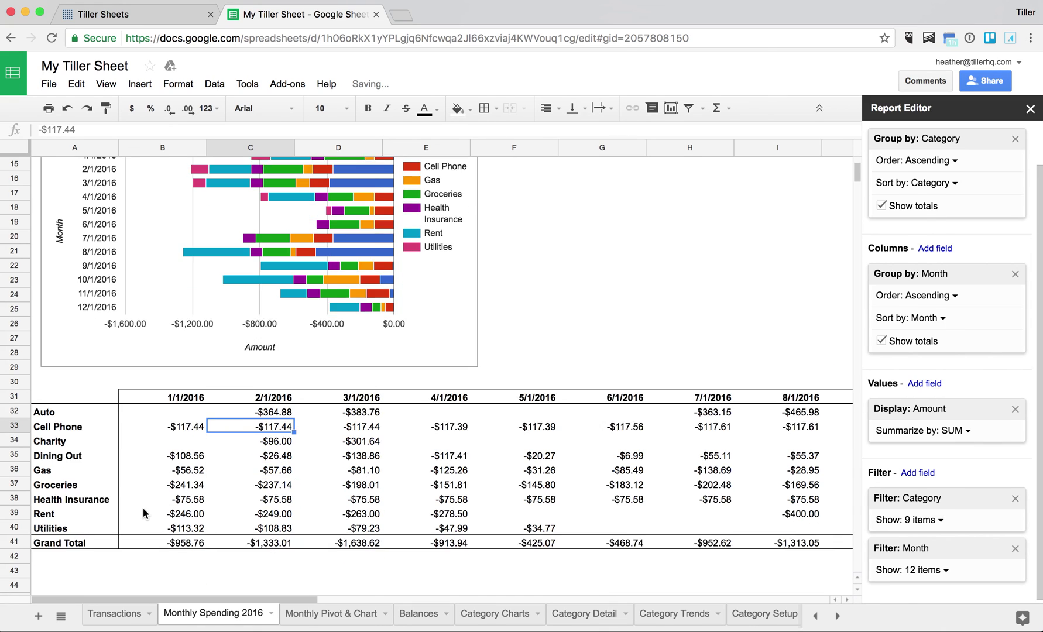
left_click(85, 559)
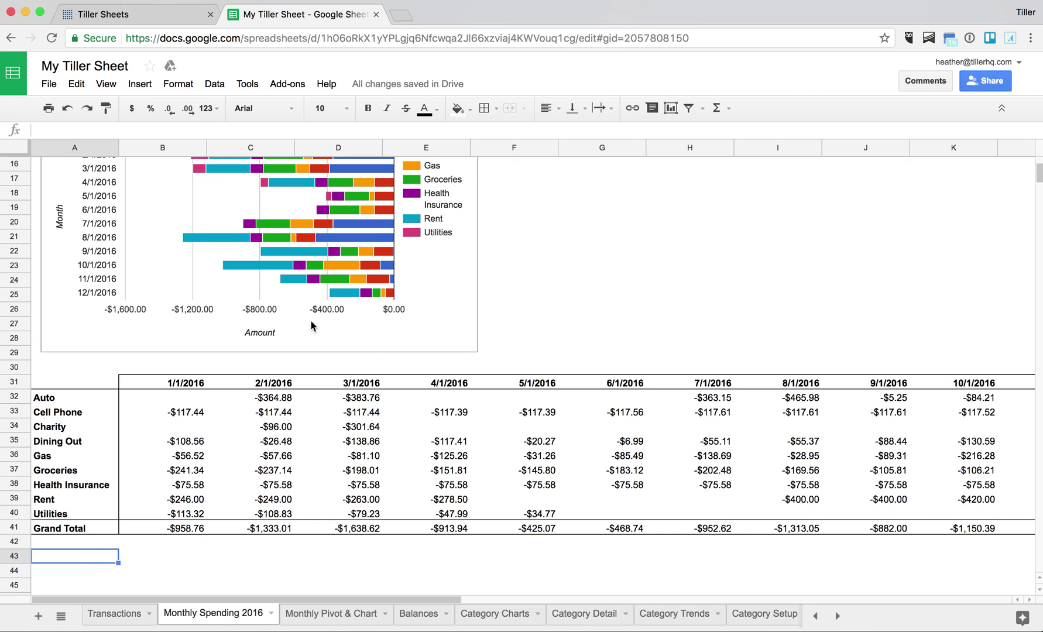
scroll(409, 385, "up", 5)
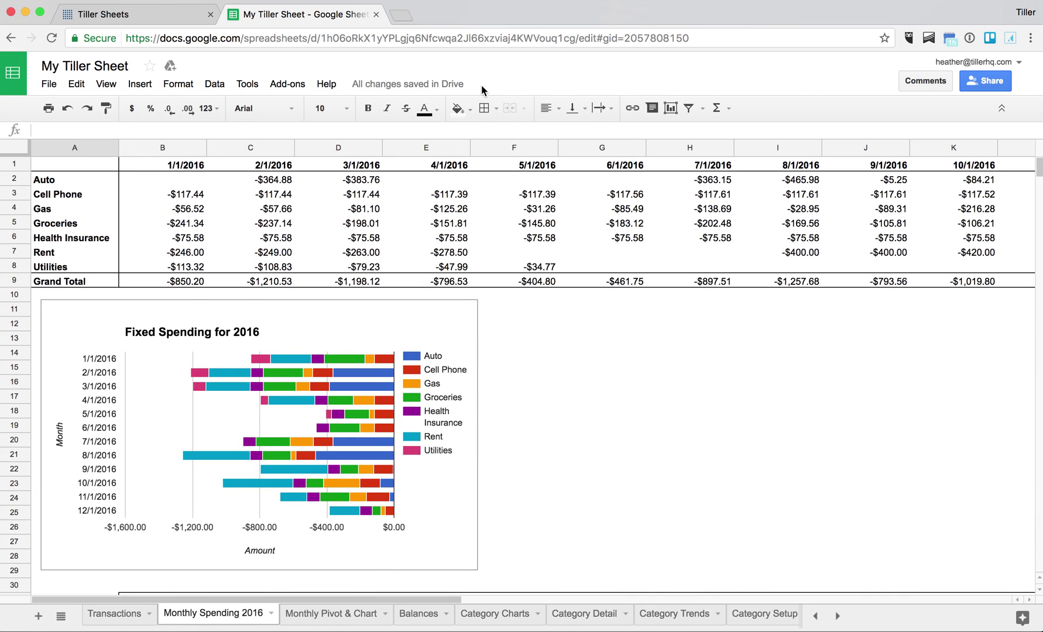